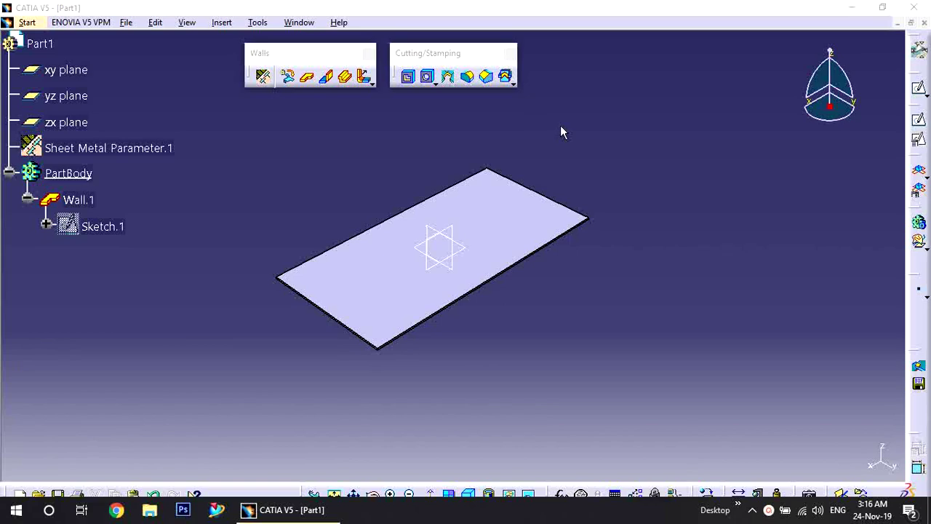
left_click(511, 86)
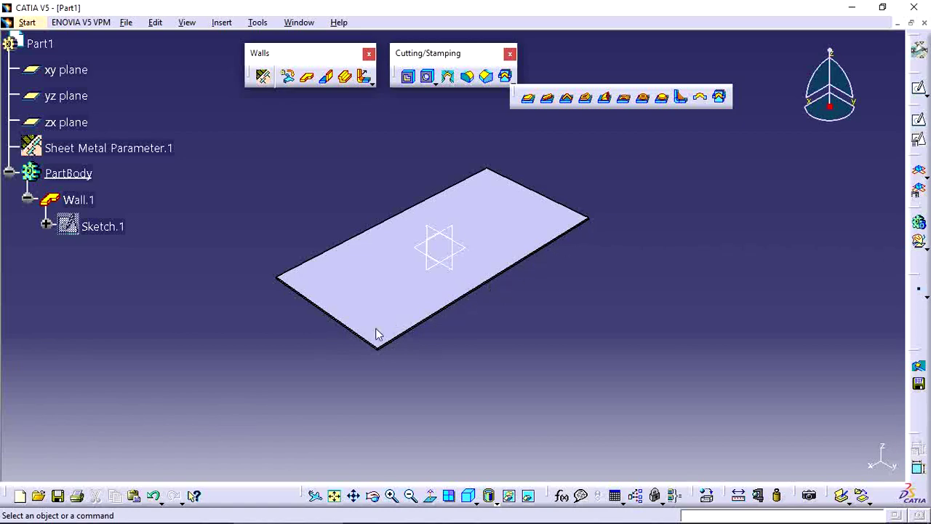
left_click(621, 276)
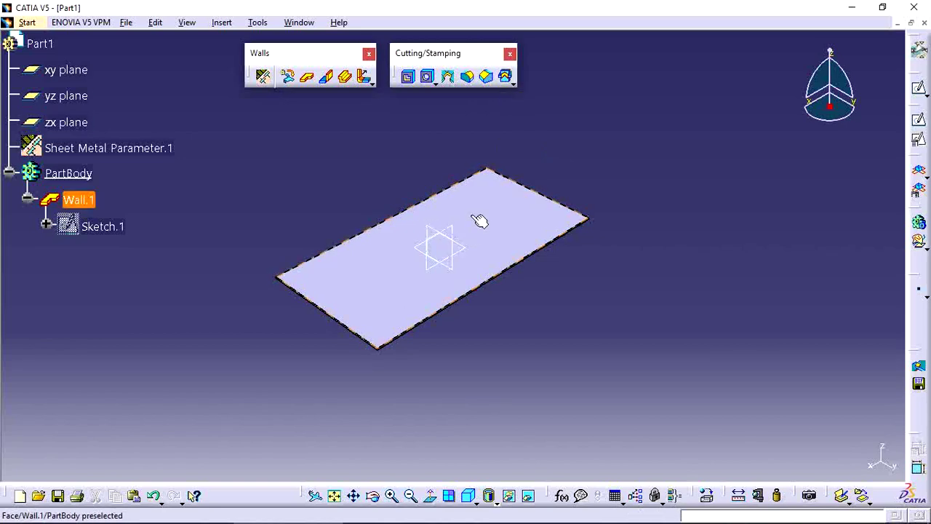
left_click(507, 77)
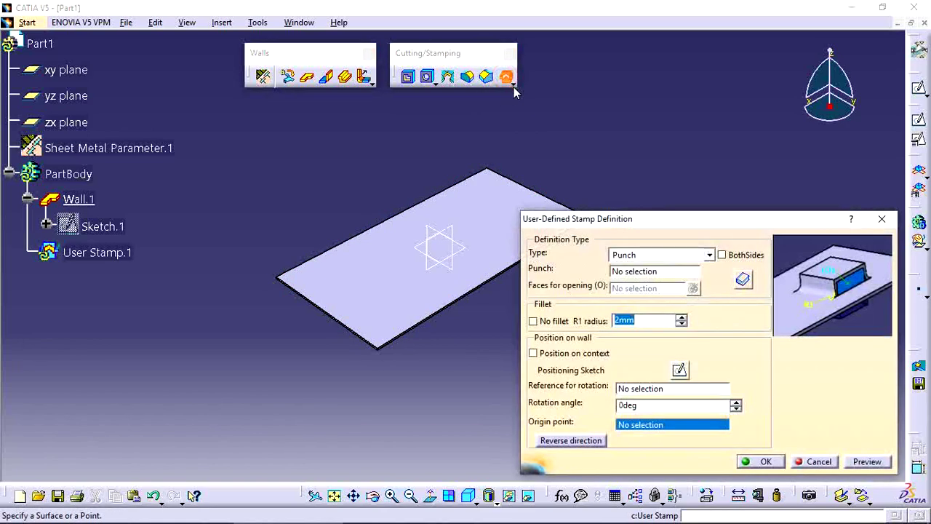
left_click(513, 85)
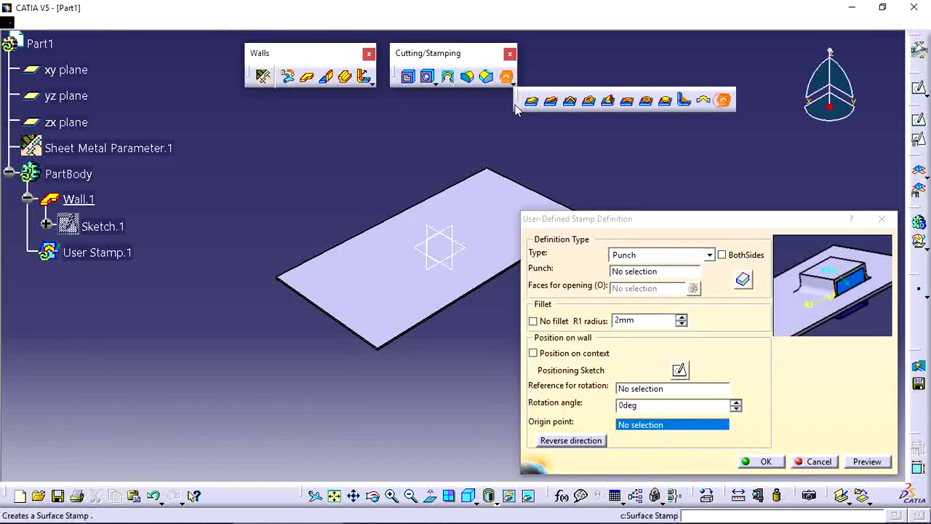
key("Escape")
left_click(514, 85)
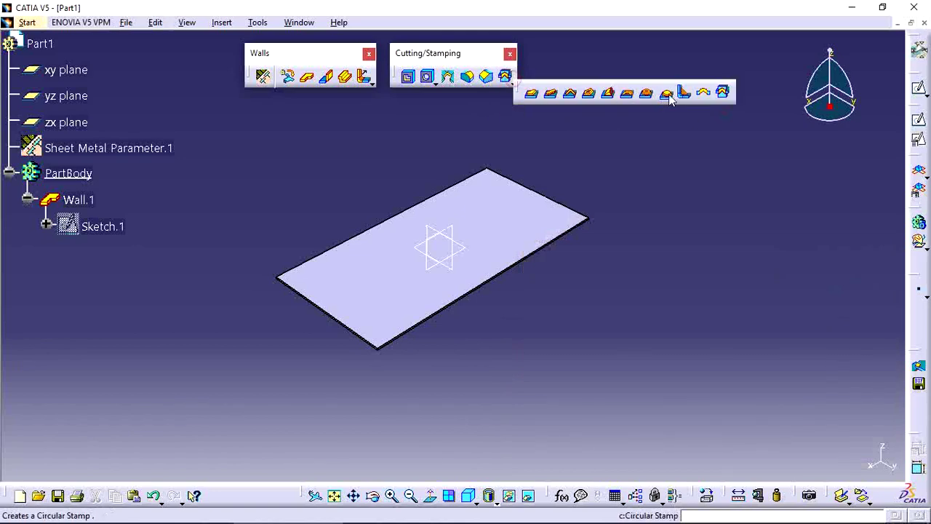
left_click(723, 94)
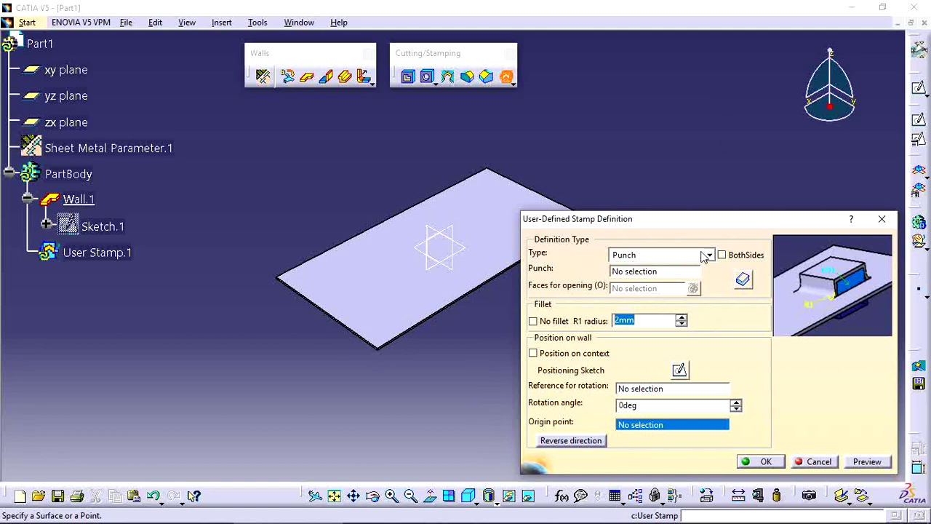
left_click(615, 273)
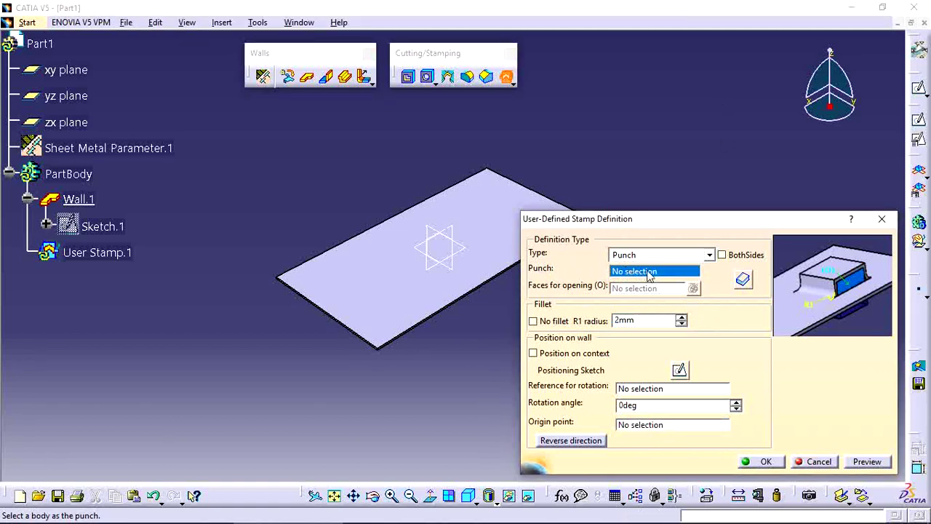
left_click(881, 218)
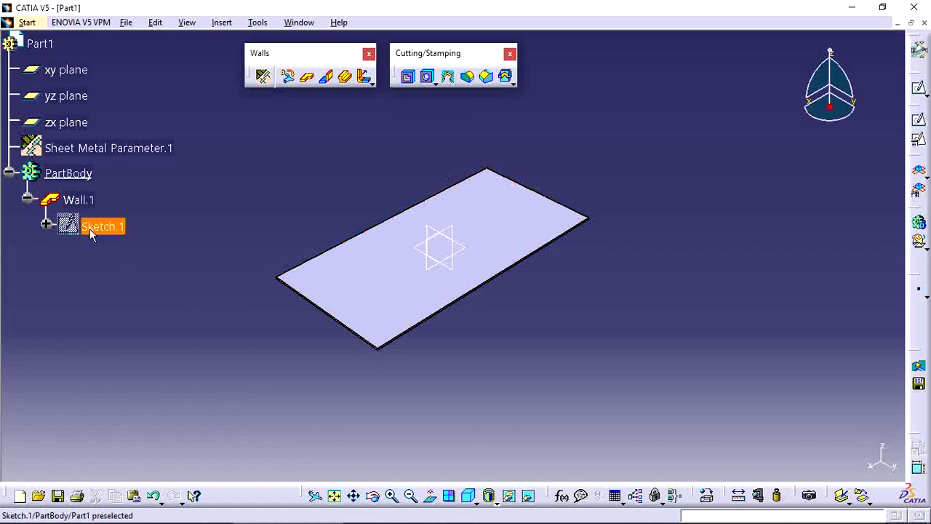
Insert a new body into the part and define it as the in-work object.
left_click(9, 172)
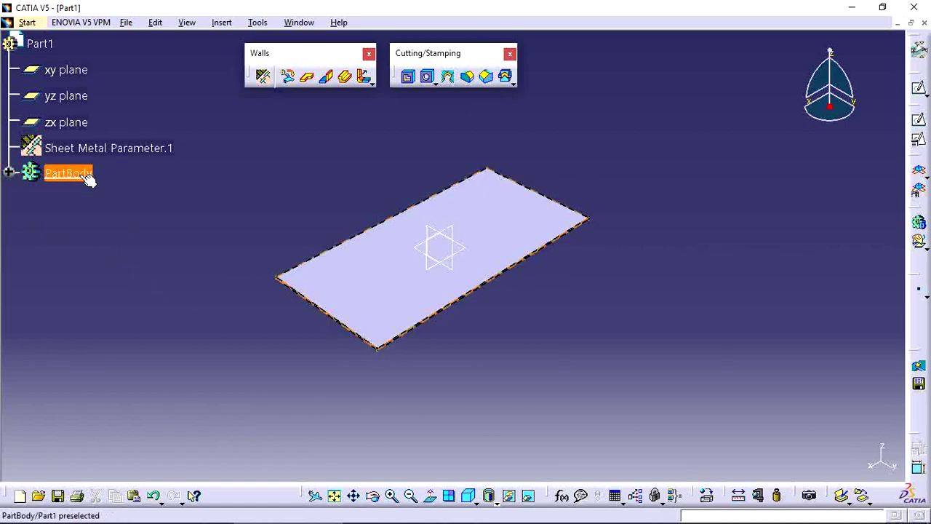
left_click(222, 22)
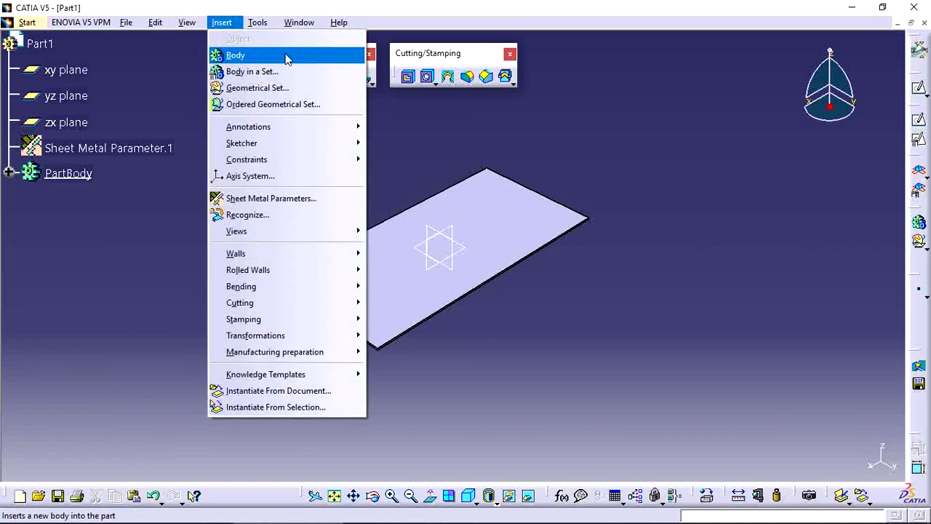
left_click(262, 58)
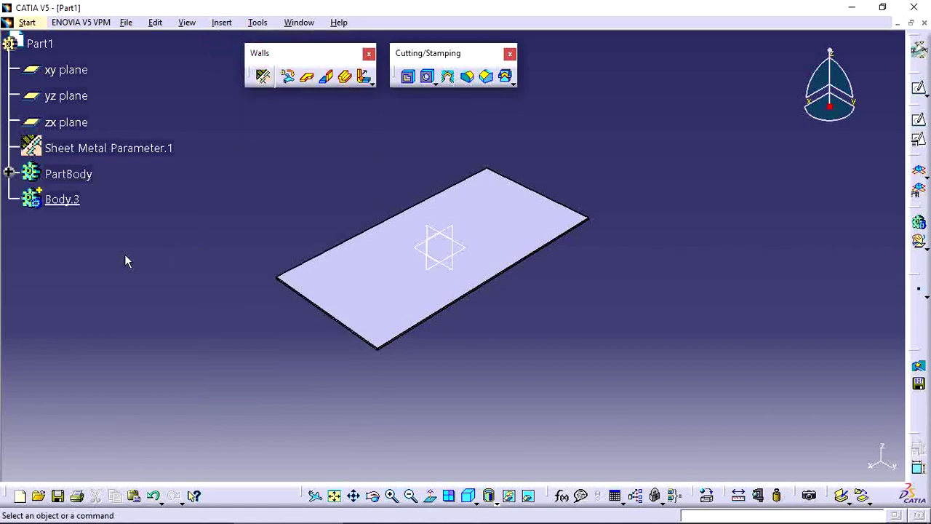
right_click(64, 204)
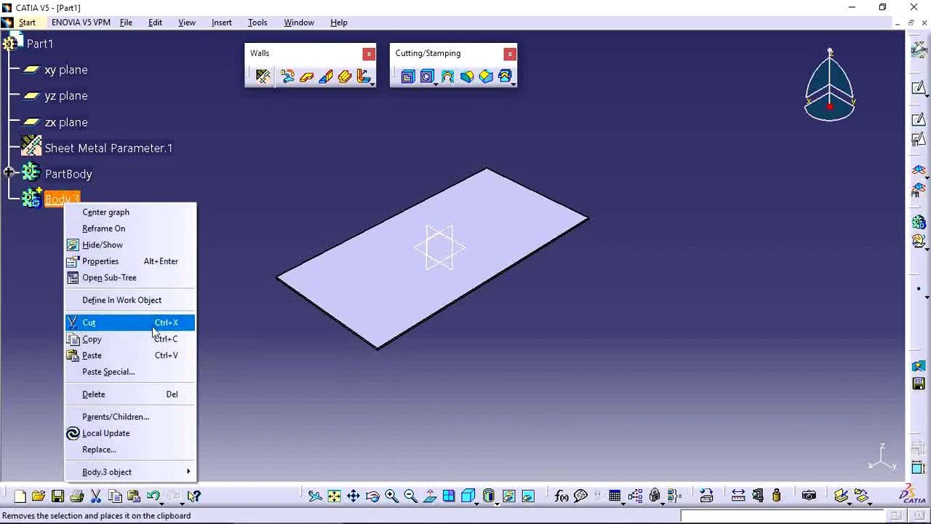
left_click(111, 300)
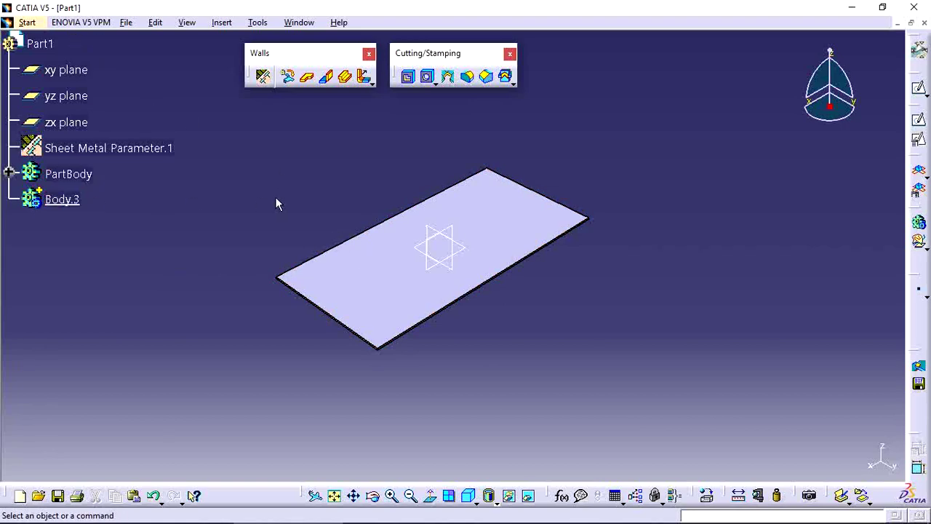
Switch to the Part Design workbench and start a pad with a new profile sketch in the plane of the wall.
left_click(33, 23)
mouse_move(73, 55)
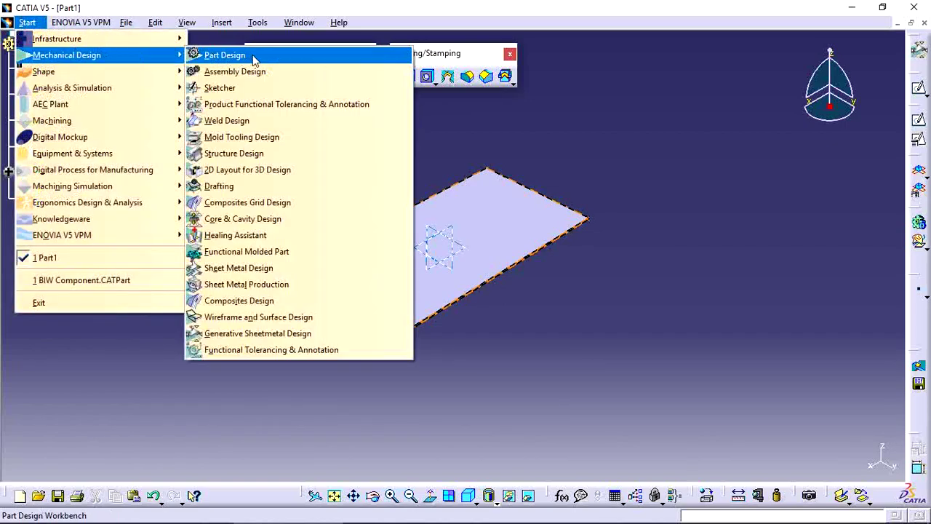
left_click(254, 58)
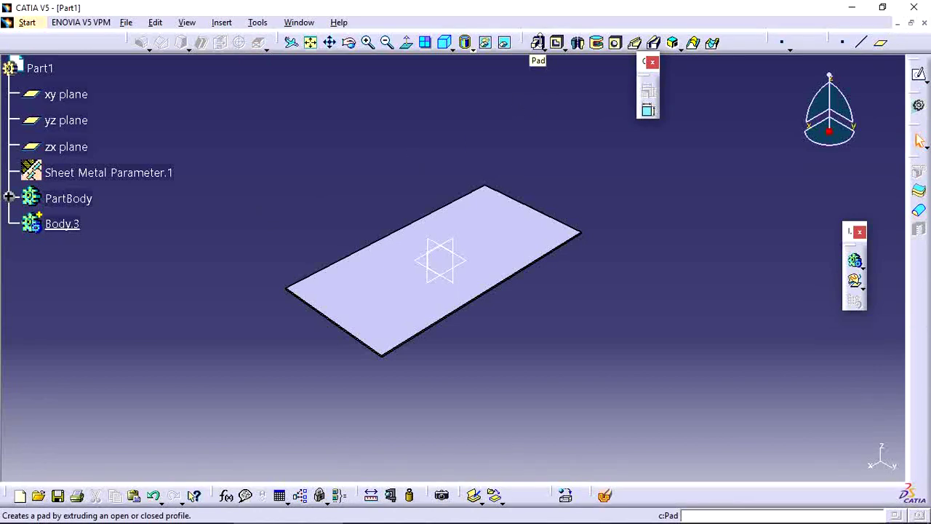
left_click(538, 42)
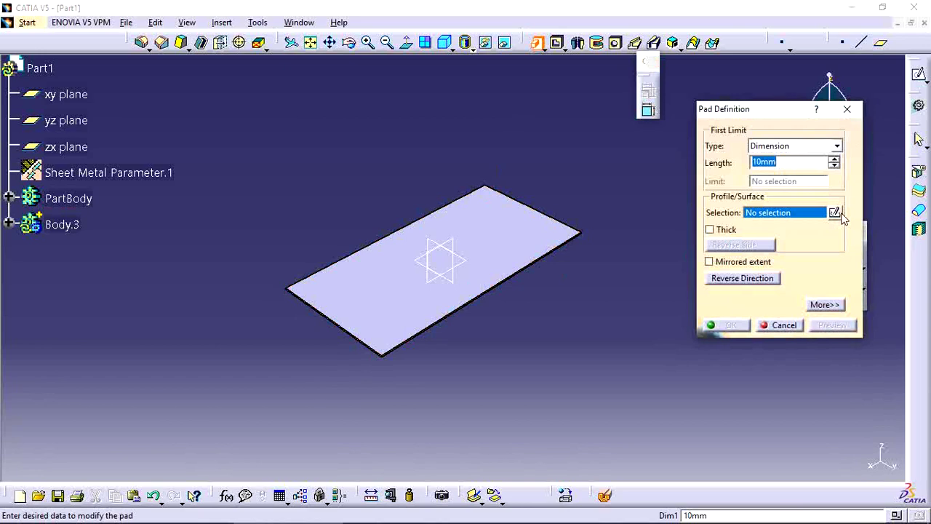
left_click(840, 216)
left_click(459, 262)
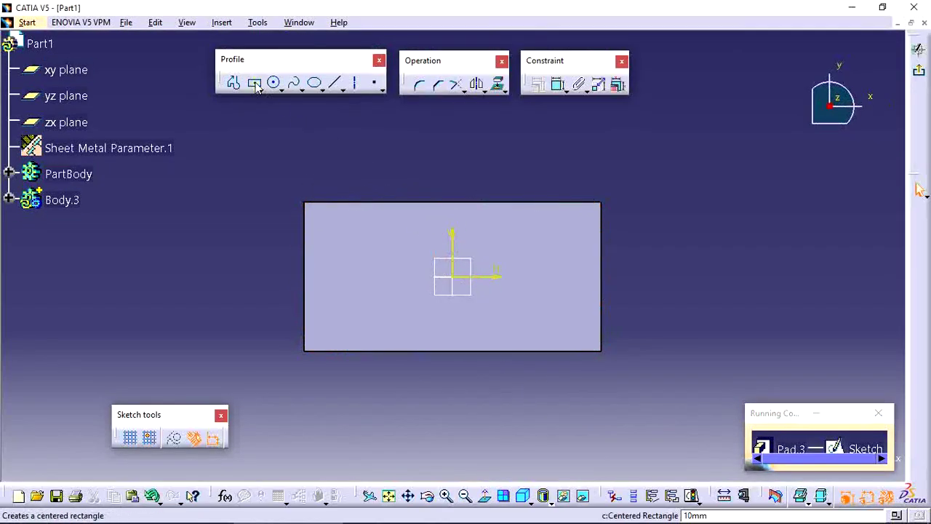
Draw a centered rectangle on the sketch origin and dimension its horizontal length to 100 mm.
left_click(254, 83)
left_click(452, 277)
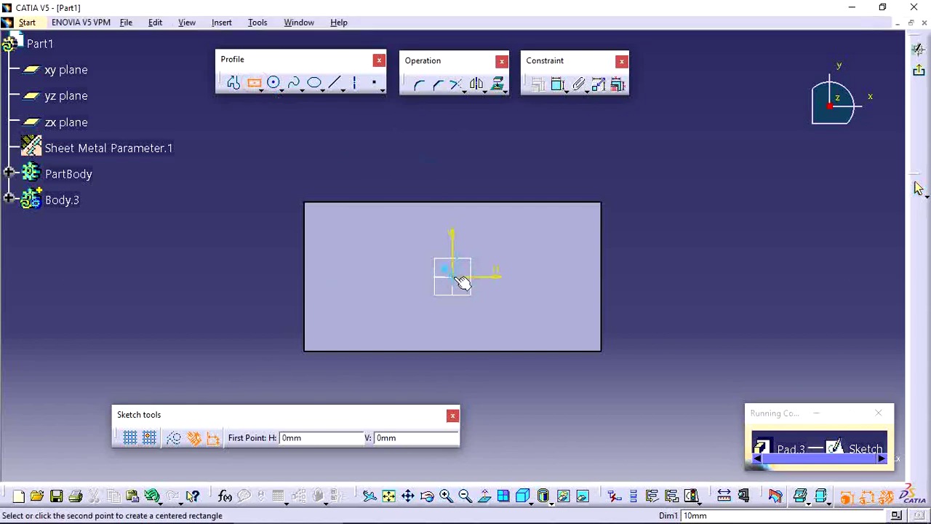
left_click(529, 236)
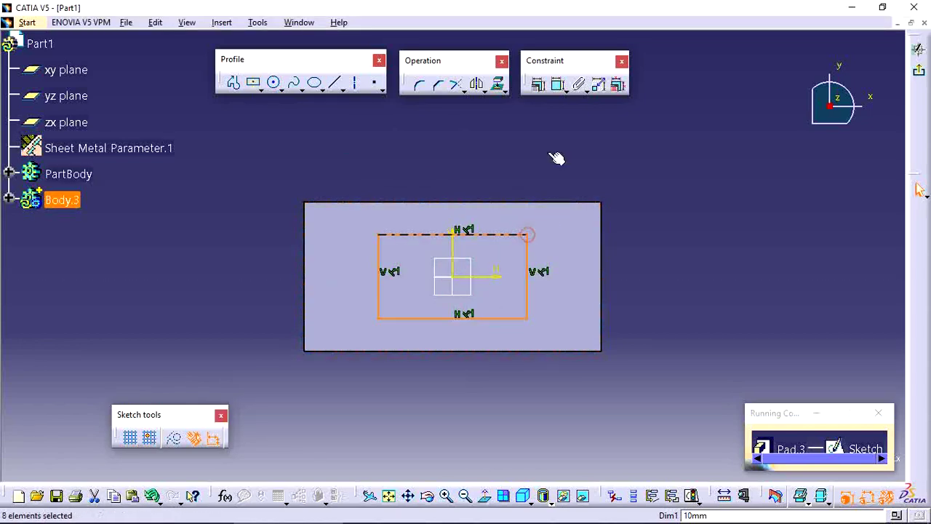
left_click(559, 84)
left_click(487, 318)
left_click(445, 377)
double_click(443, 372)
type("1")
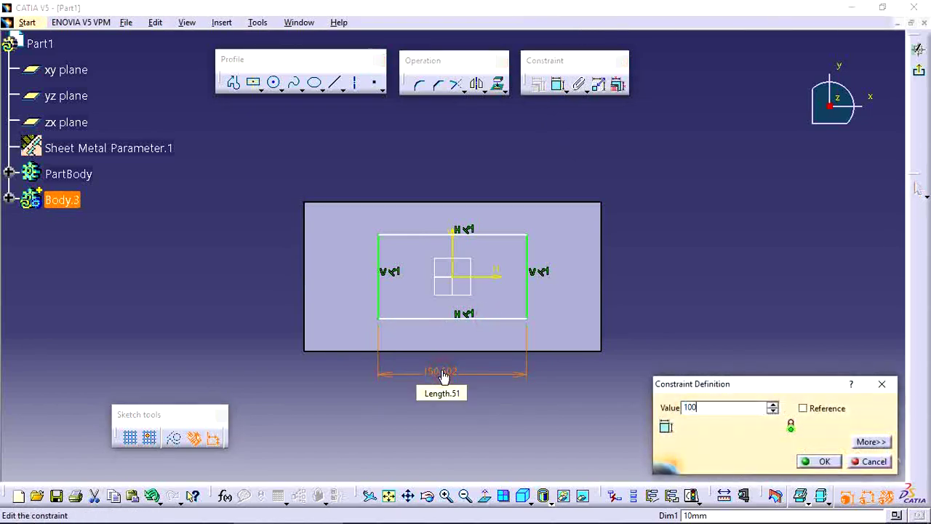
type("00")
key("Return")
Dimension the rectangle's vertical side and set it to 50 mm.
left_click(502, 251)
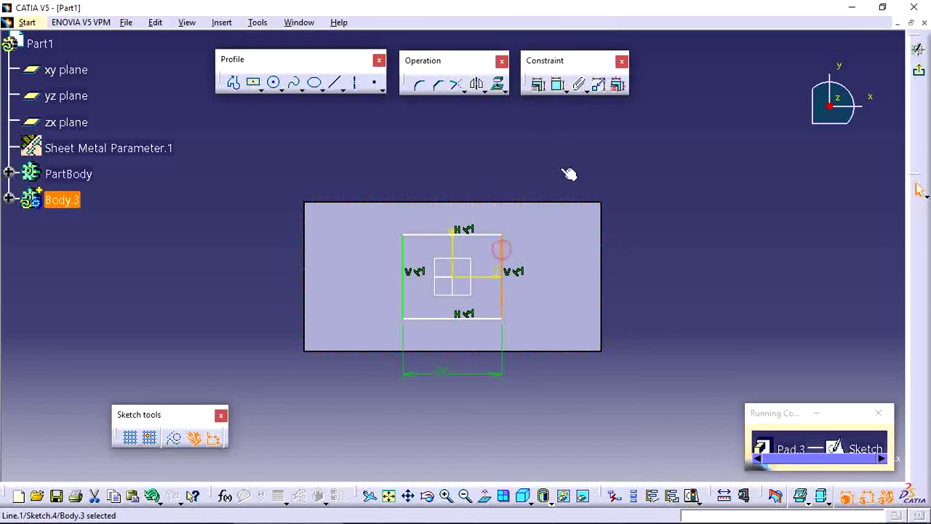
left_click(559, 84)
left_click(655, 264)
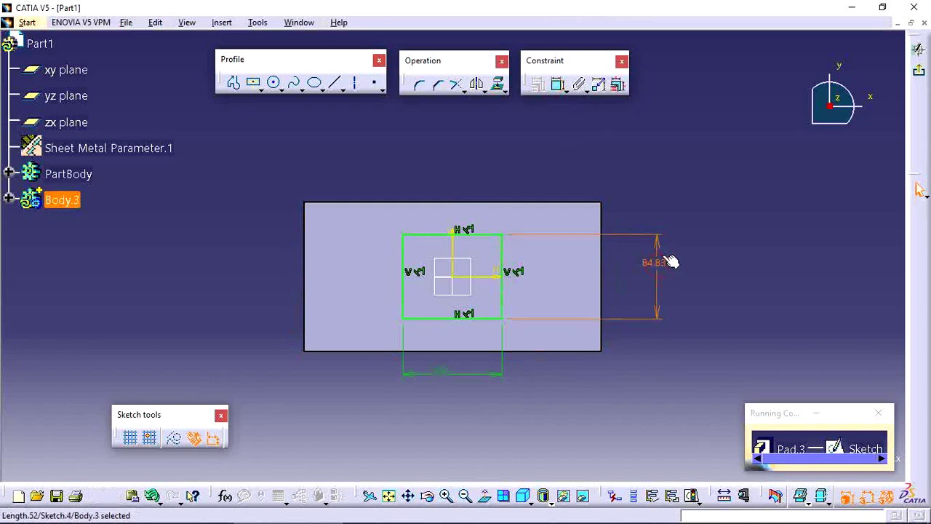
double_click(671, 262)
type("50")
key("Return")
Round all four corners of the rectangle with a 10 mm radius.
mouse_move(539, 347)
middle_mouse_down()
mouse_move(522, 354)
mouse_move(547, 371)
mouse_move(574, 306)
middle_mouse_up()
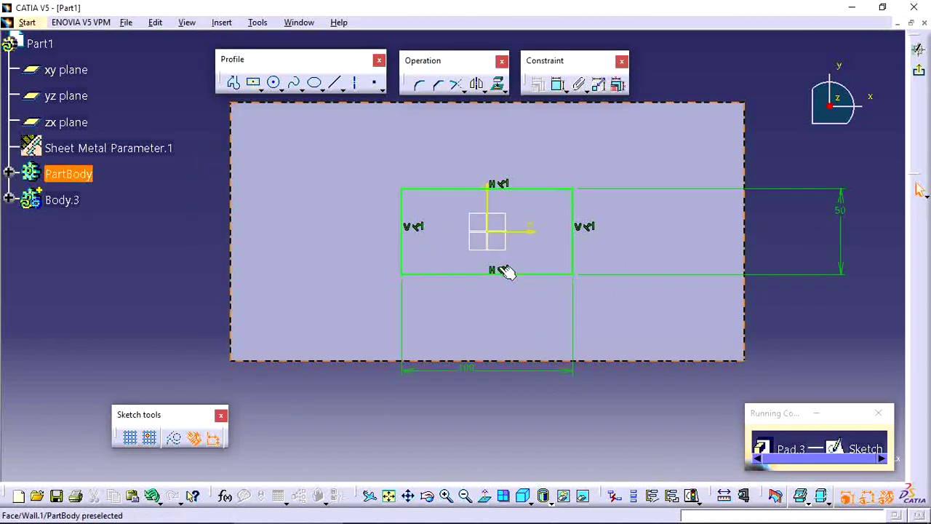
left_click(421, 85)
middle_click_drag(401, 214, 401, 233)
mouse_move(395, 118)
left_mouse_down()
mouse_move(597, 327)
mouse_move(576, 320)
left_mouse_up()
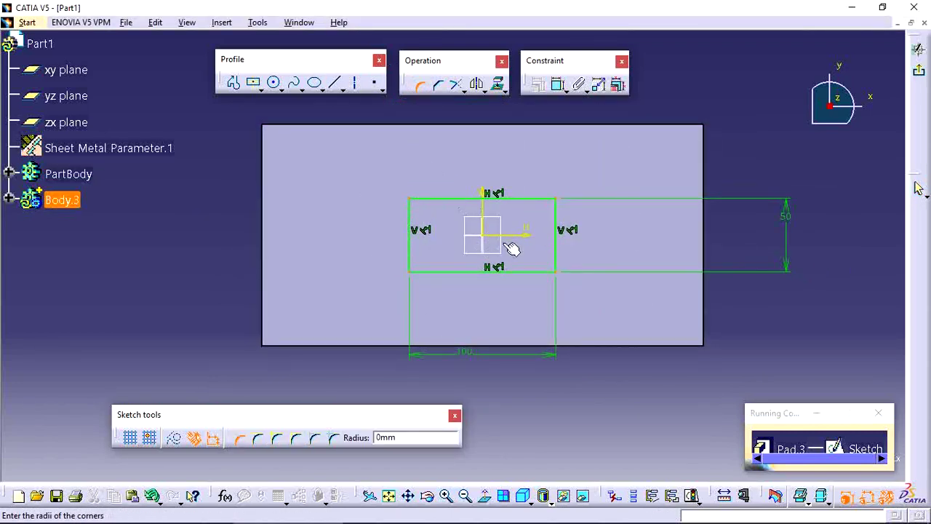
double_click(405, 437)
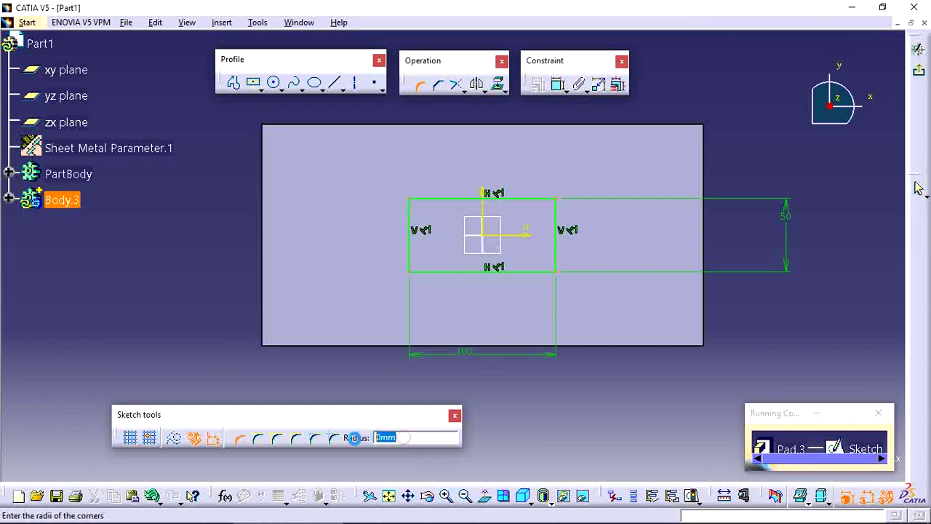
type("10")
key("Return")
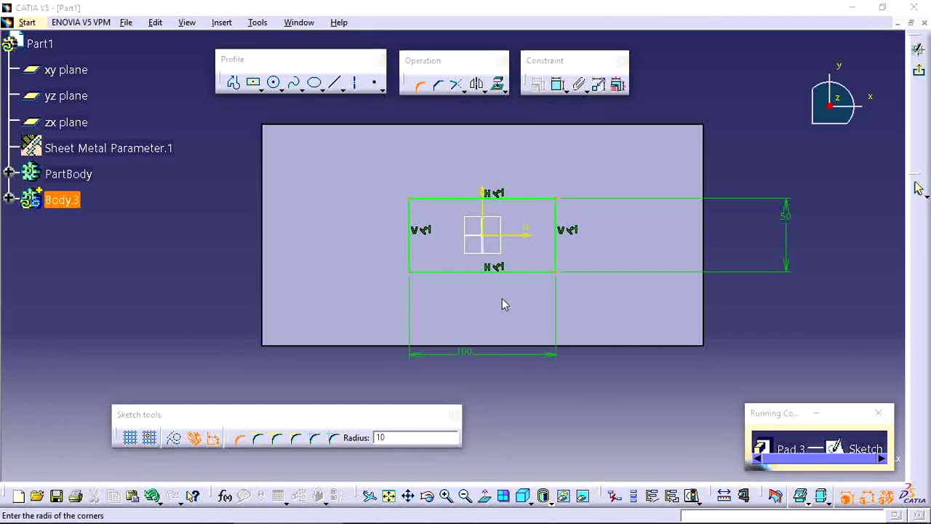
left_click(506, 301)
left_click(505, 297)
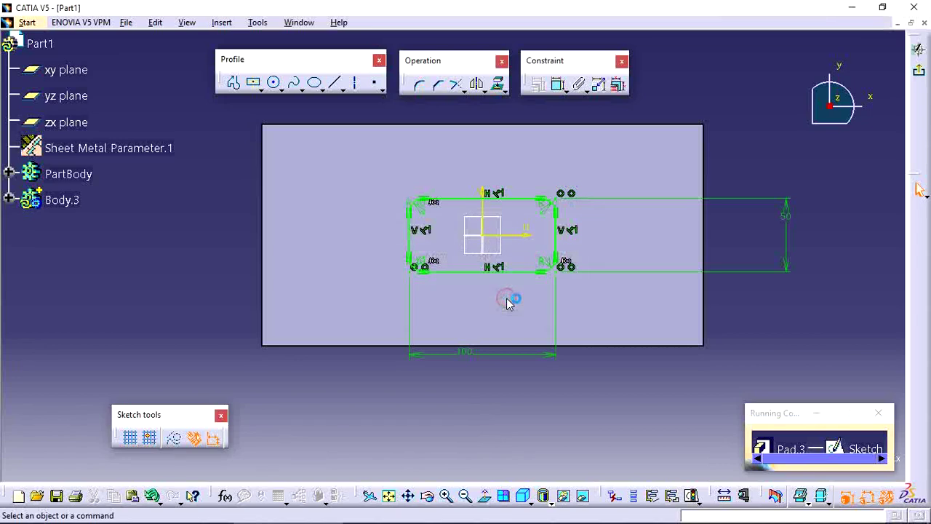
Change the radius of the linked corner fillets to 5 mm.
middle_click_drag(580, 374, 580, 349)
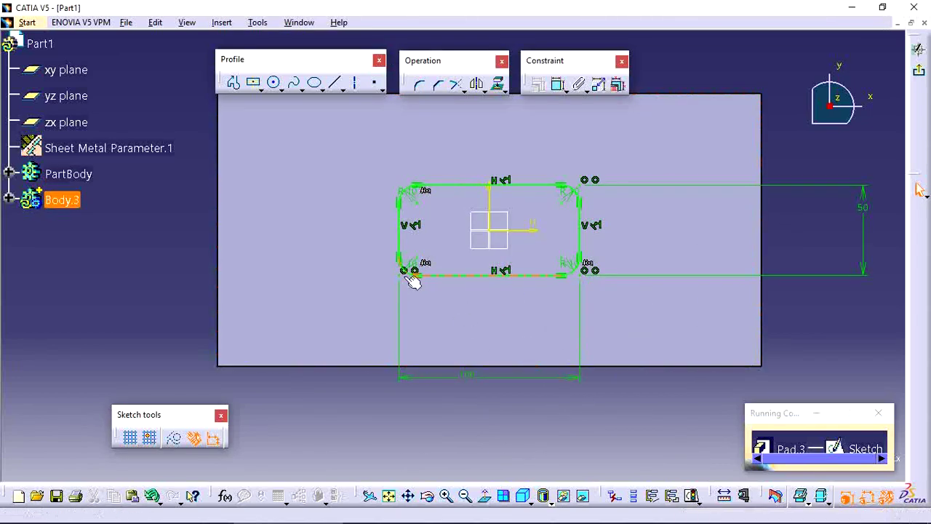
double_click(566, 192)
type("5")
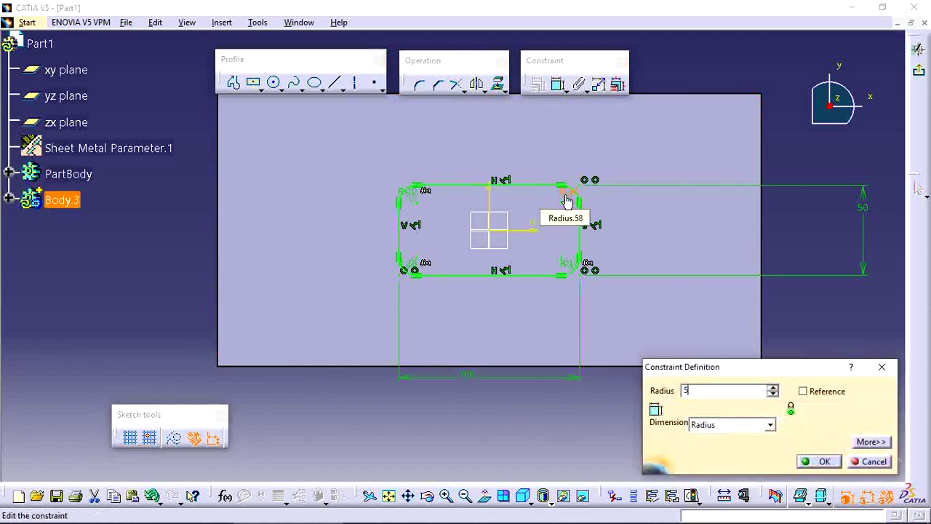
key("Return")
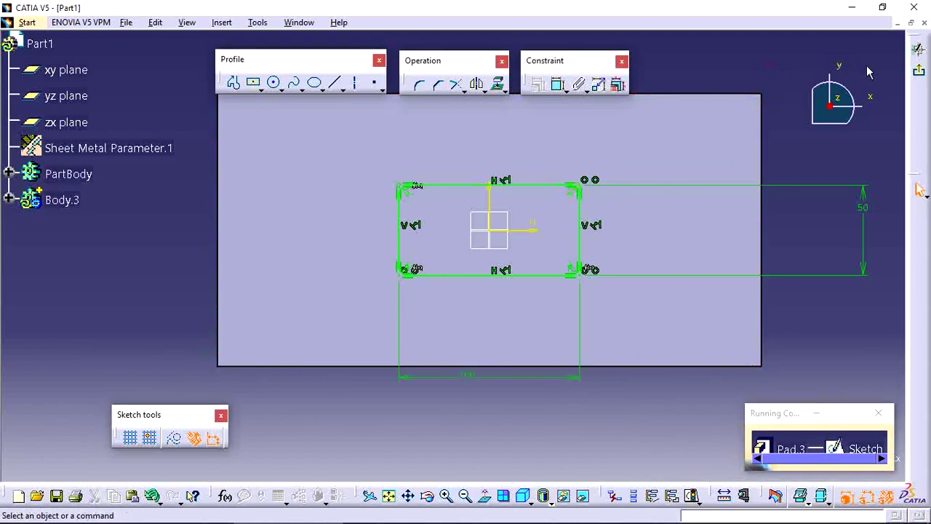
Finish the sketch and extrude the rounded rectangle as a 20 mm pad.
left_click(918, 69)
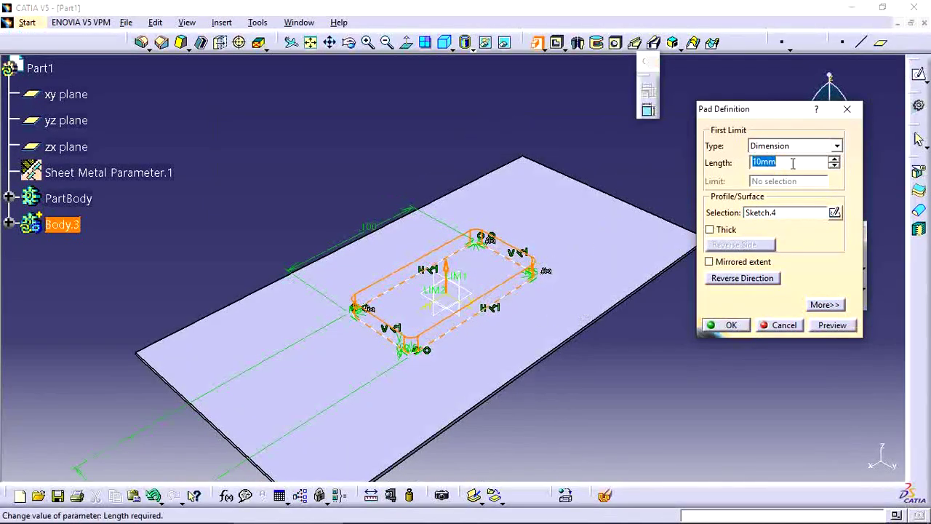
type("20")
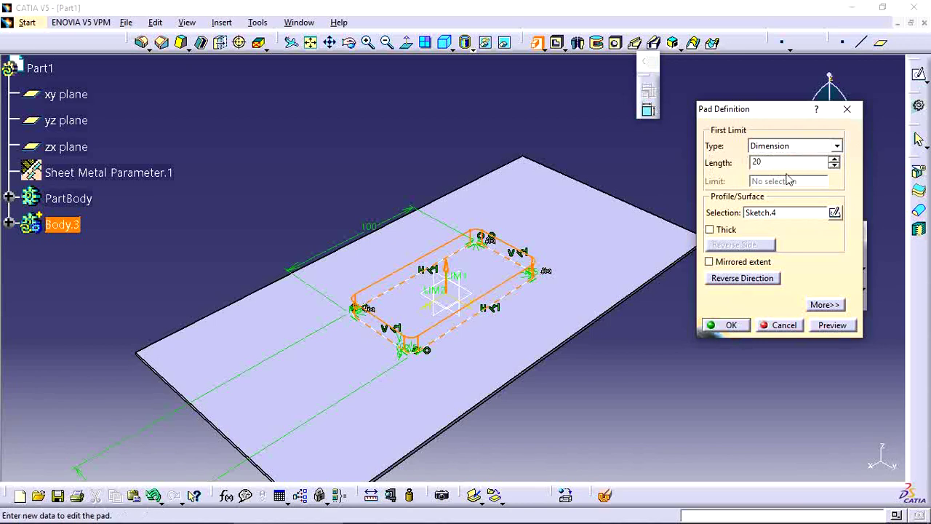
left_click(832, 327)
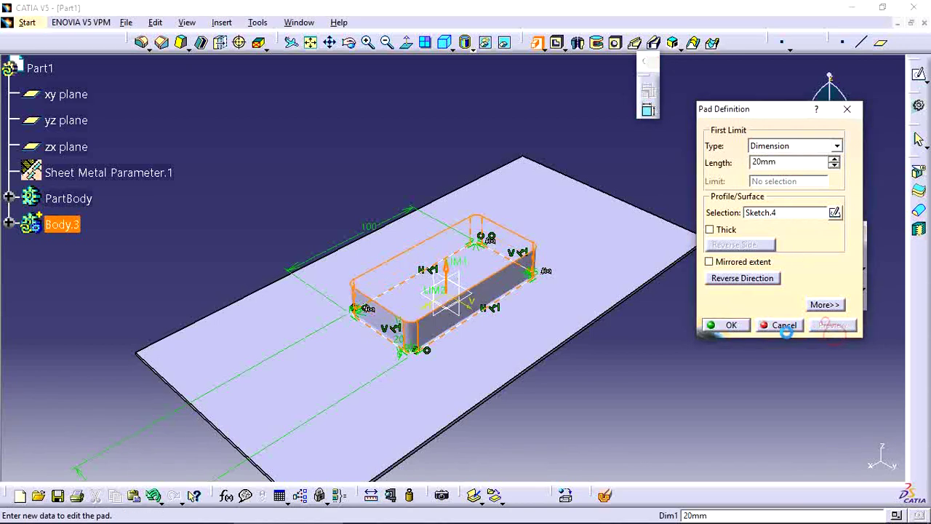
left_click(723, 325)
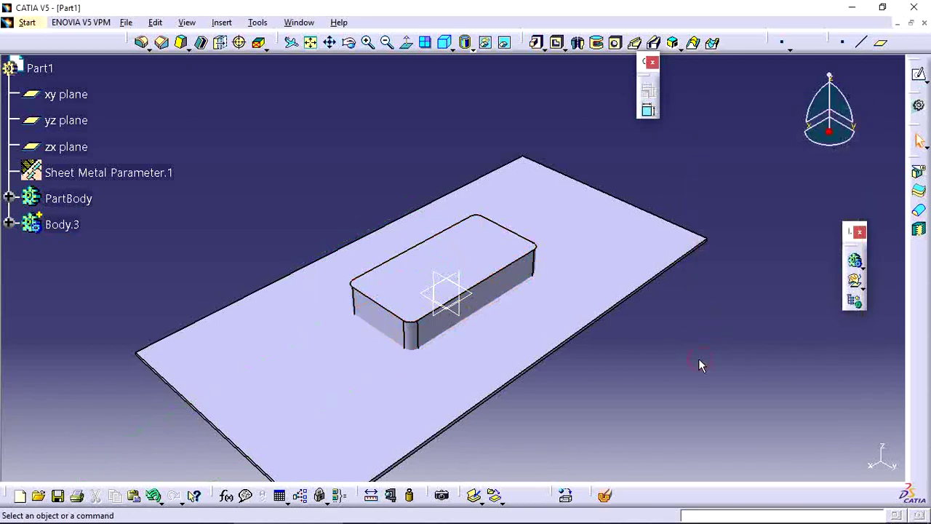
Start a new pad with a sketch on the block's top face and draw a circle inside its upper-left corner.
left_click(538, 44)
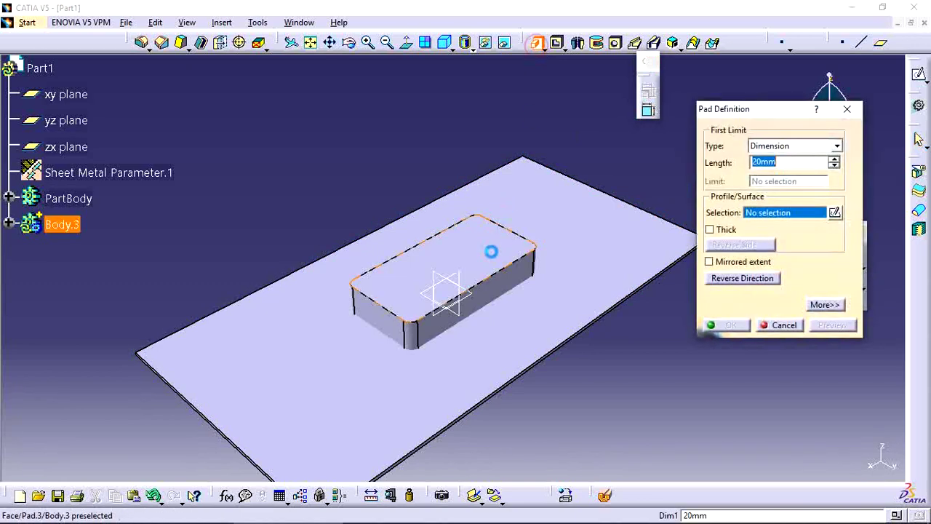
left_click(835, 213)
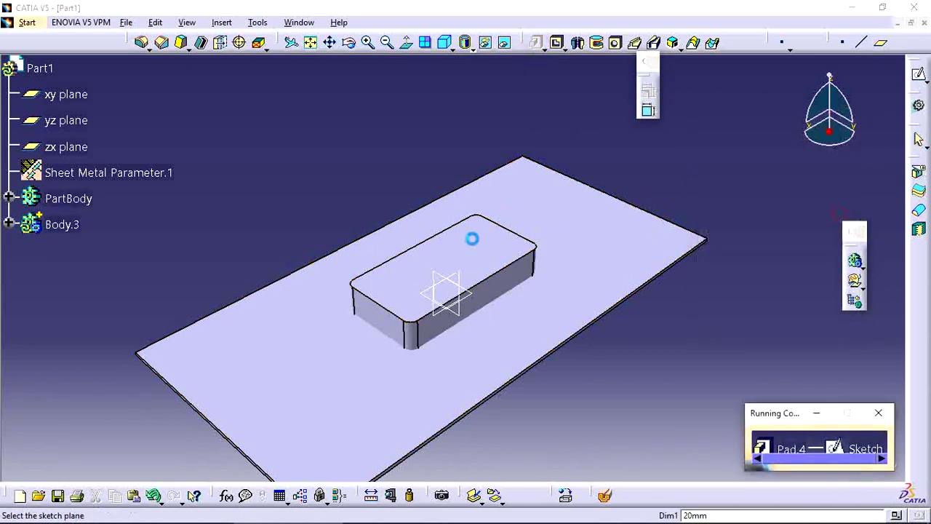
left_click(499, 255)
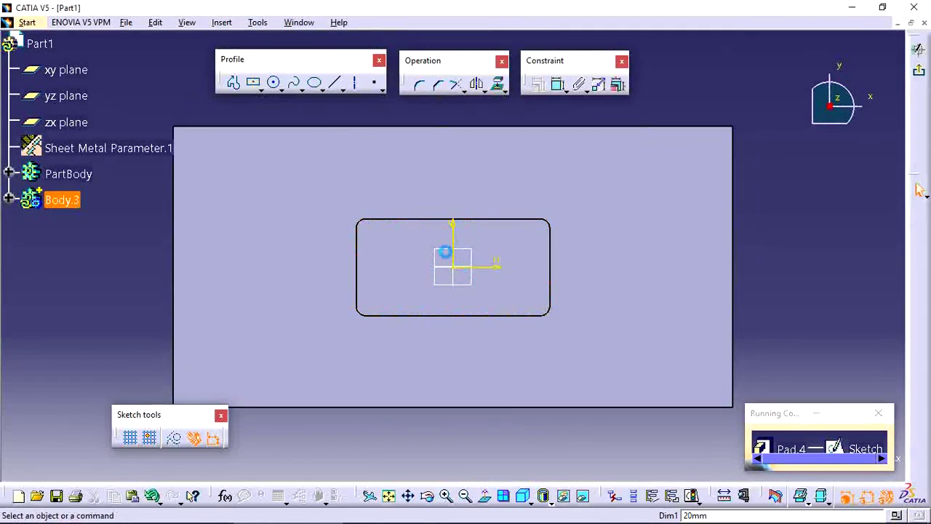
left_click(256, 84)
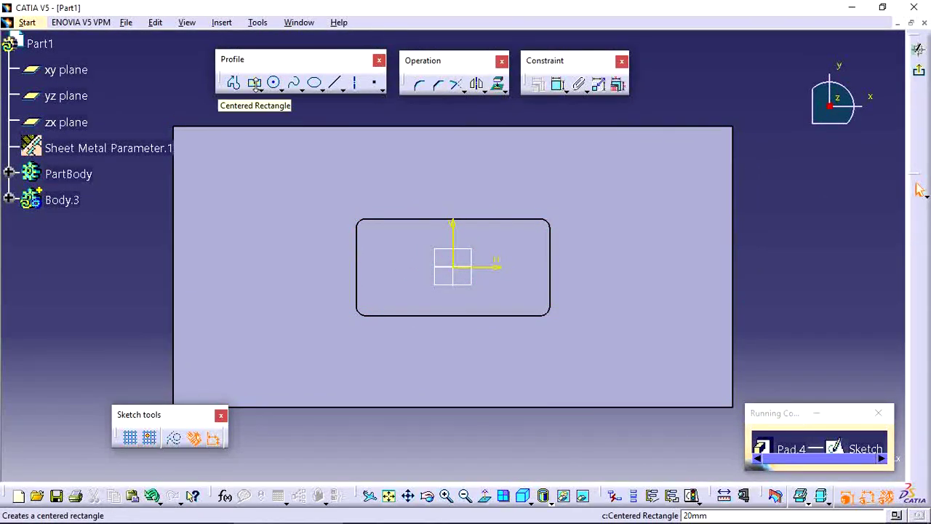
left_click(278, 82)
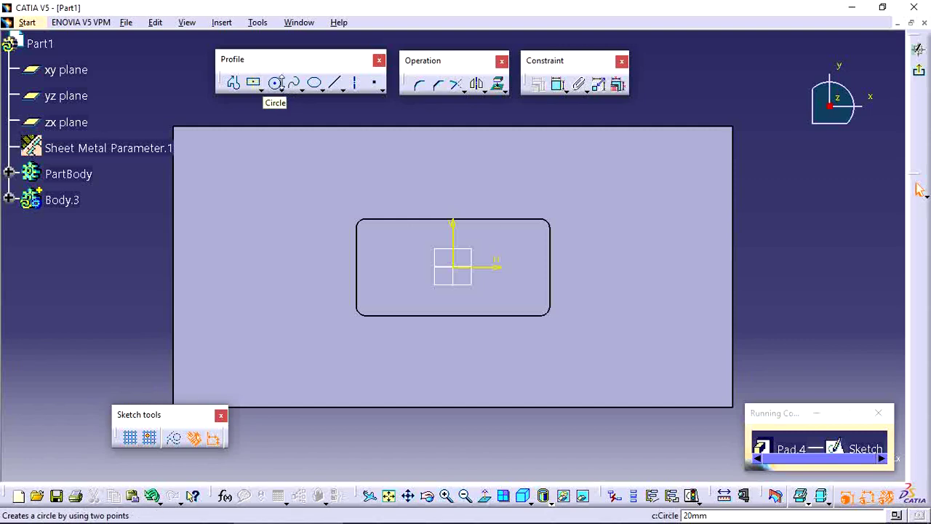
scroll(376, 233, "up", 3)
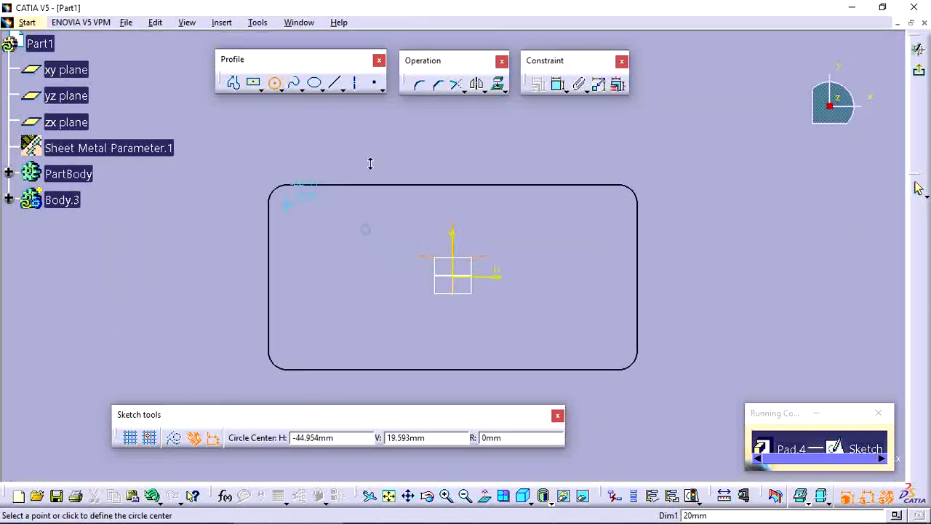
middle_click_drag(473, 228, 513, 204)
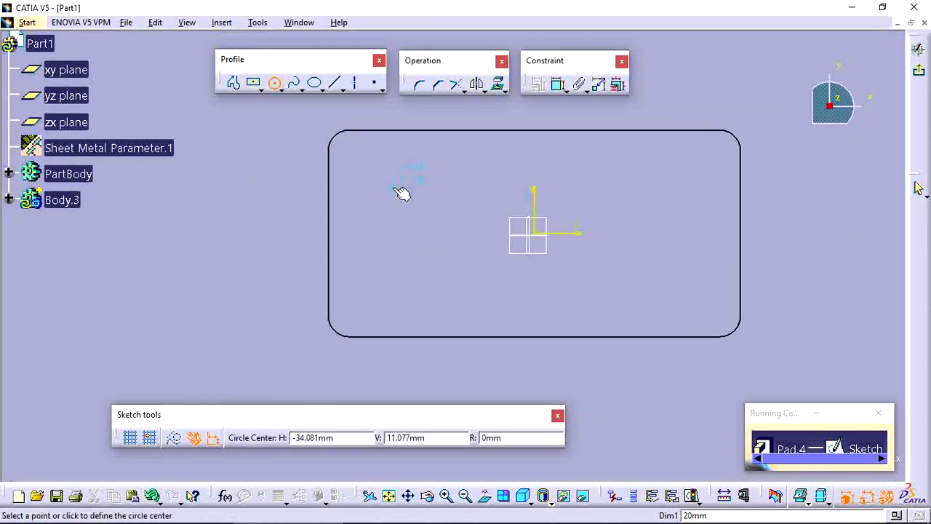
left_click(364, 163)
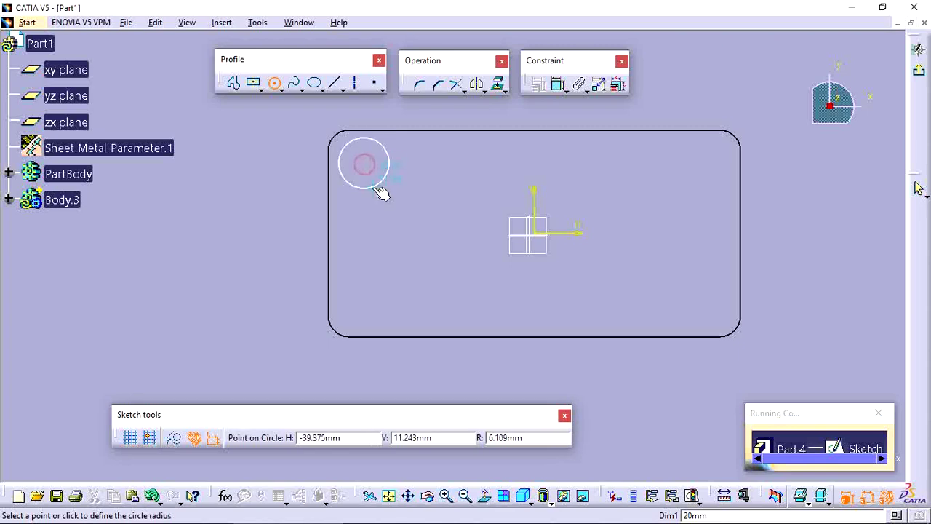
left_click(370, 177)
Dimension the circle's diameter and set it to 10 mm.
left_click(558, 84)
left_click(376, 151)
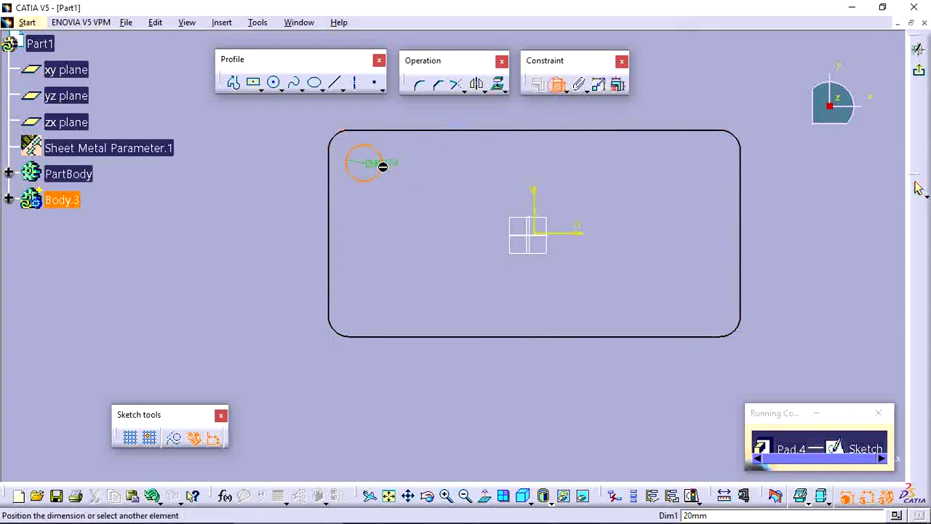
left_click(388, 118)
double_click(388, 117)
type("10")
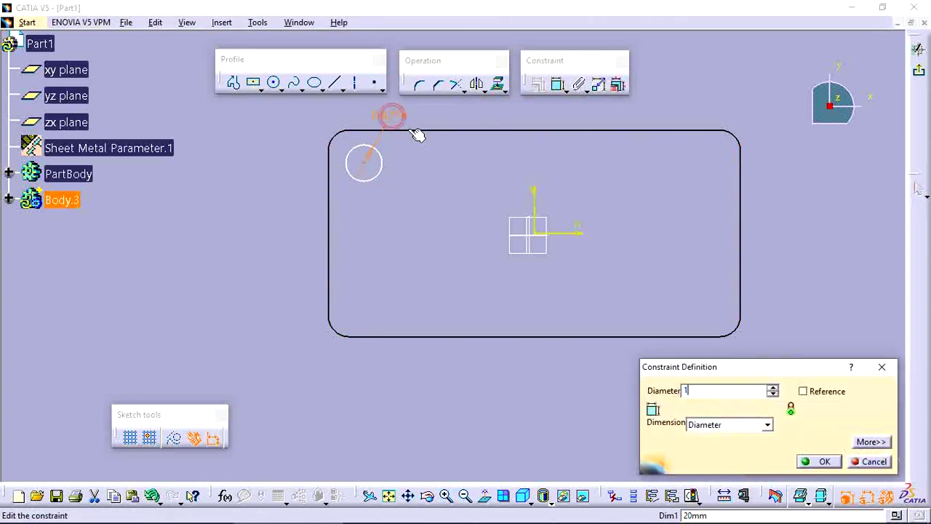
key("Return")
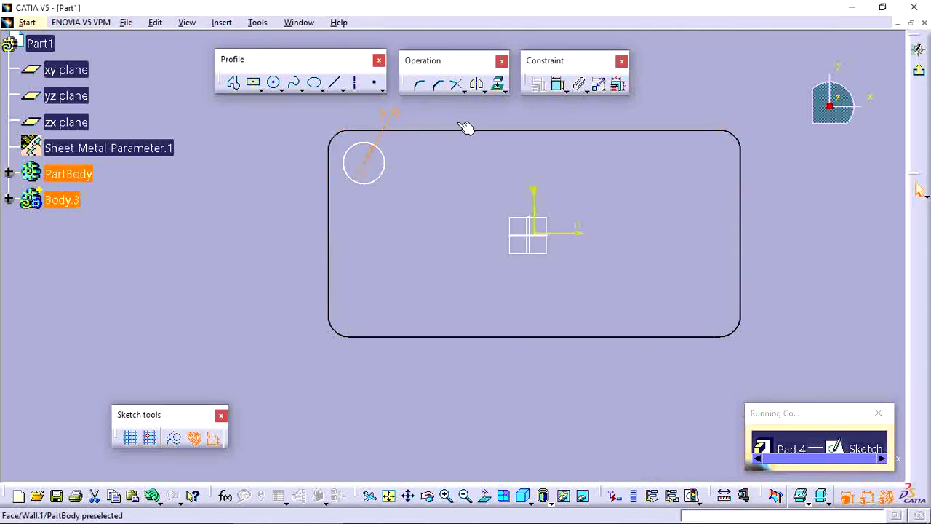
Dimension the circle centre's distance from the block's upper edge and set it to 10 mm.
left_click(558, 85)
left_click(413, 129)
left_click(364, 163)
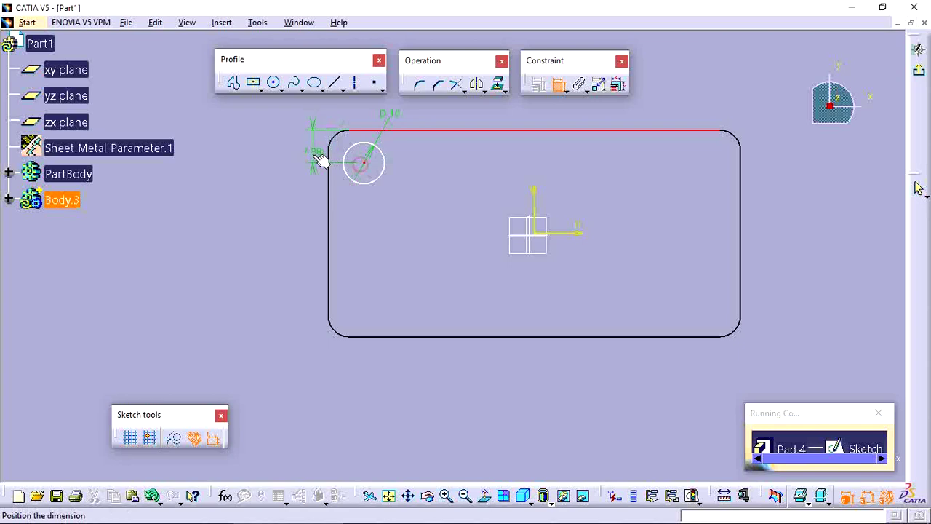
left_click(314, 159)
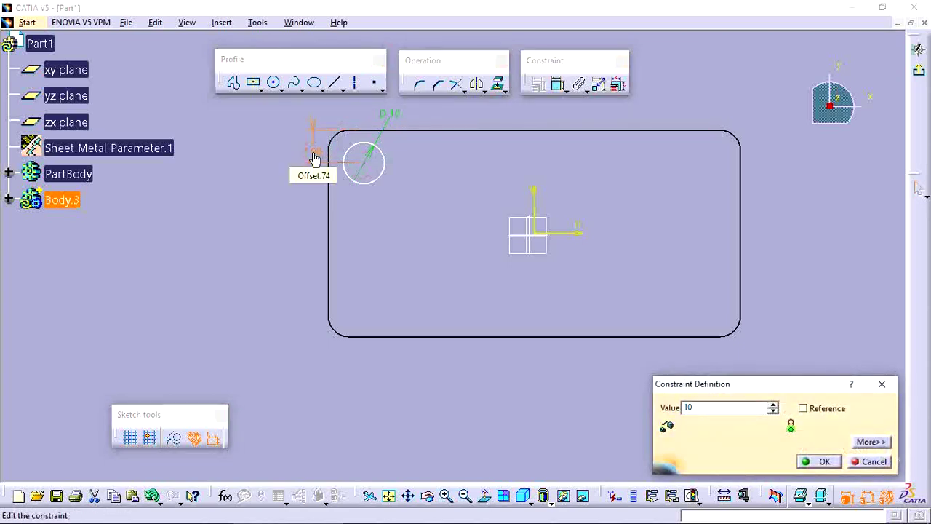
key("Return")
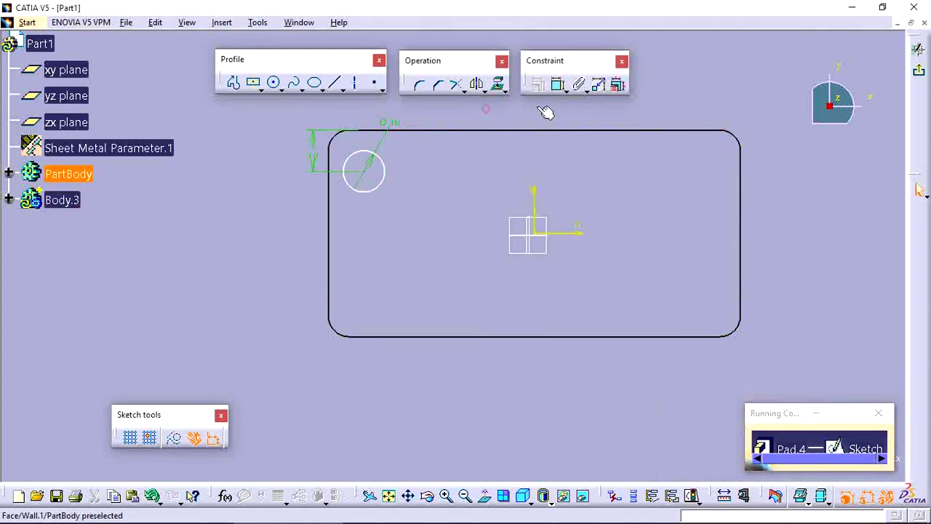
Dimension the circle centre's distance from the block's left edge and set it to 10 mm.
left_click(558, 85)
left_click(331, 218)
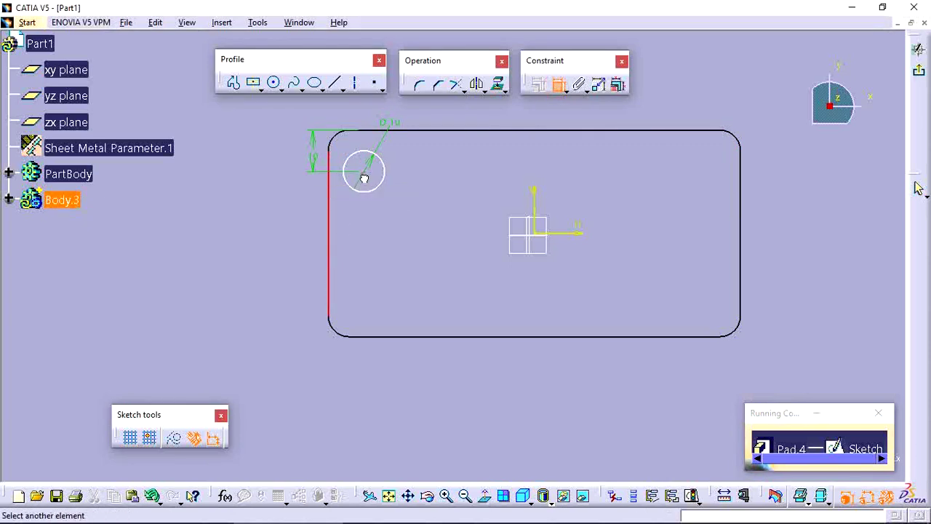
left_click(364, 178)
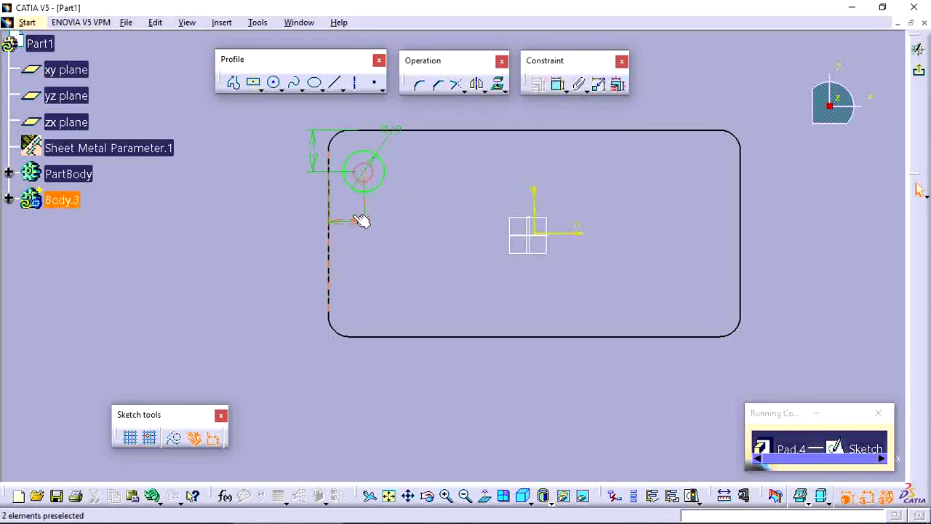
left_click(356, 218)
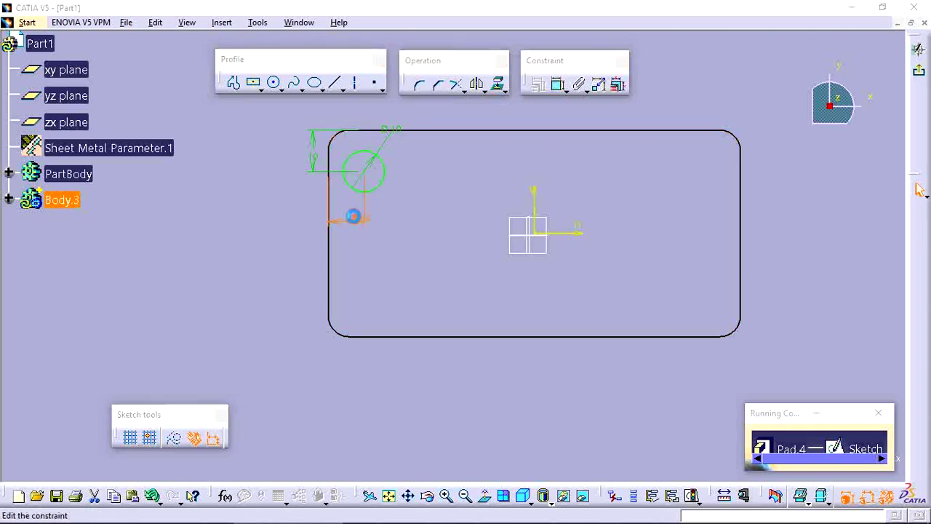
double_click(353, 216)
type("10")
key("Return")
Mirror the circle about the vertical sketch axis, and mirror both circles about the horizontal axis to place one at each corner.
mouse_move(464, 160)
middle_mouse_down()
mouse_move(457, 156)
mouse_move(487, 138)
middle_mouse_up()
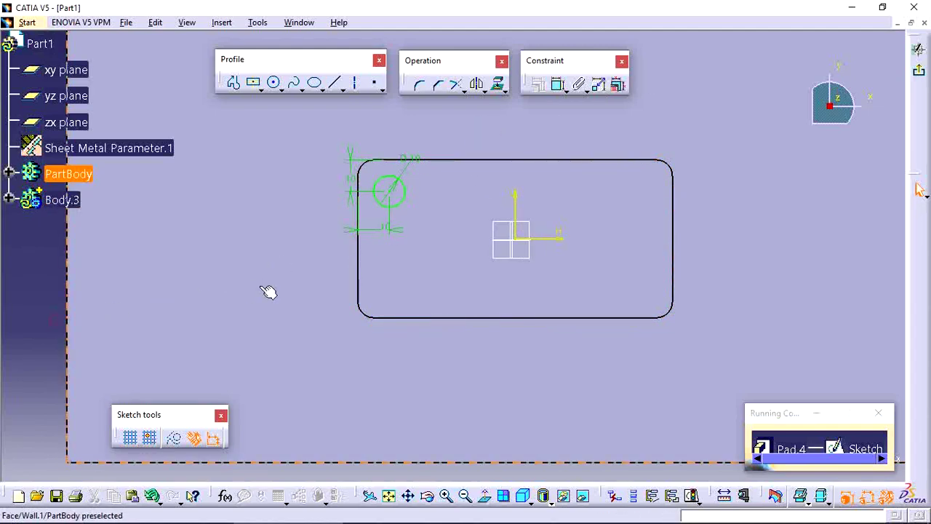
left_click(403, 192)
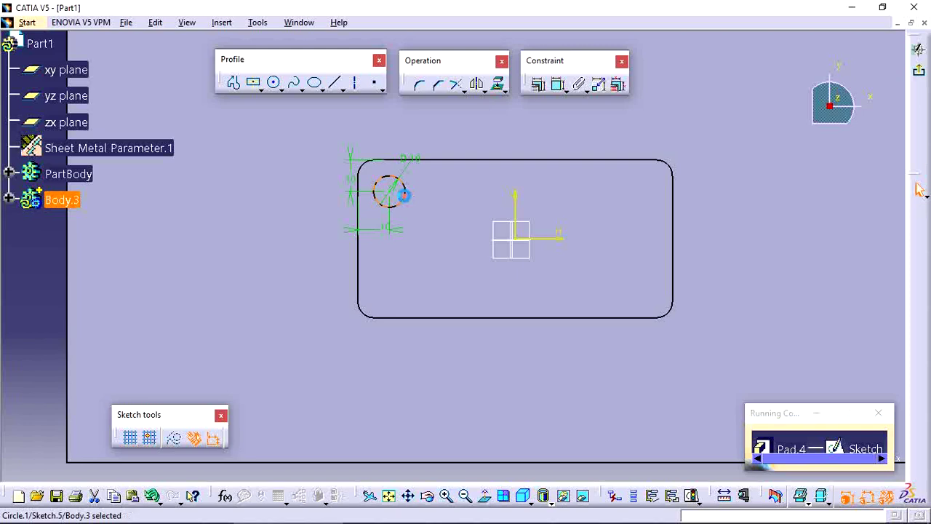
left_click(477, 84)
left_click(518, 201)
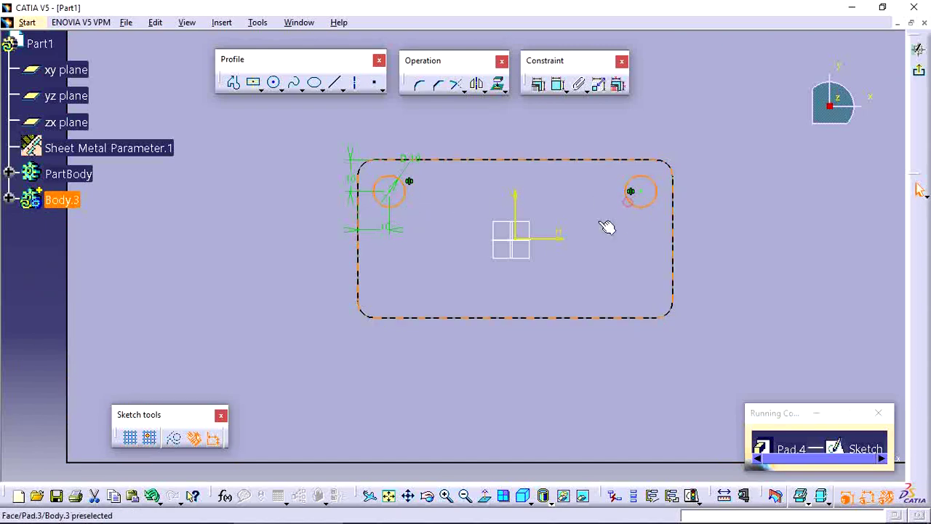
left_click(477, 86)
left_click(551, 244)
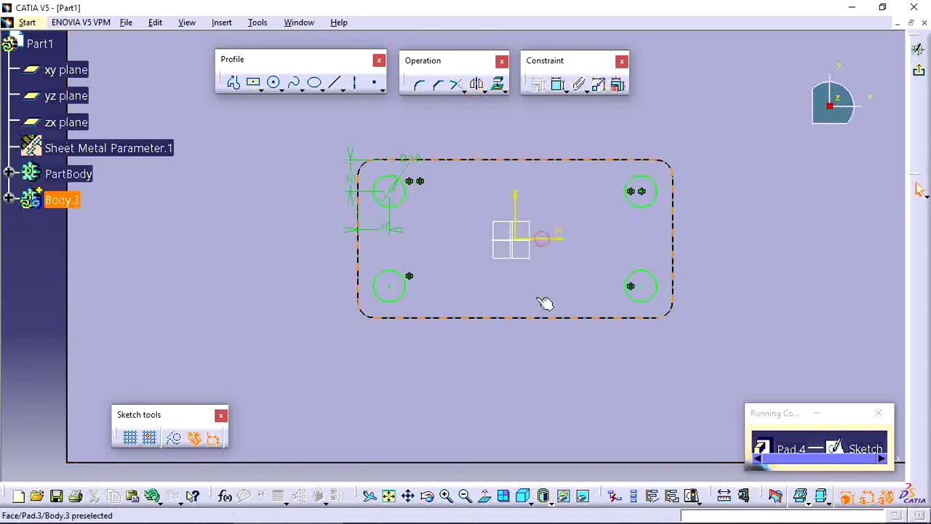
Finish the sketch and extrude the four circles as a 10 mm pad on top of the block.
left_click(918, 48)
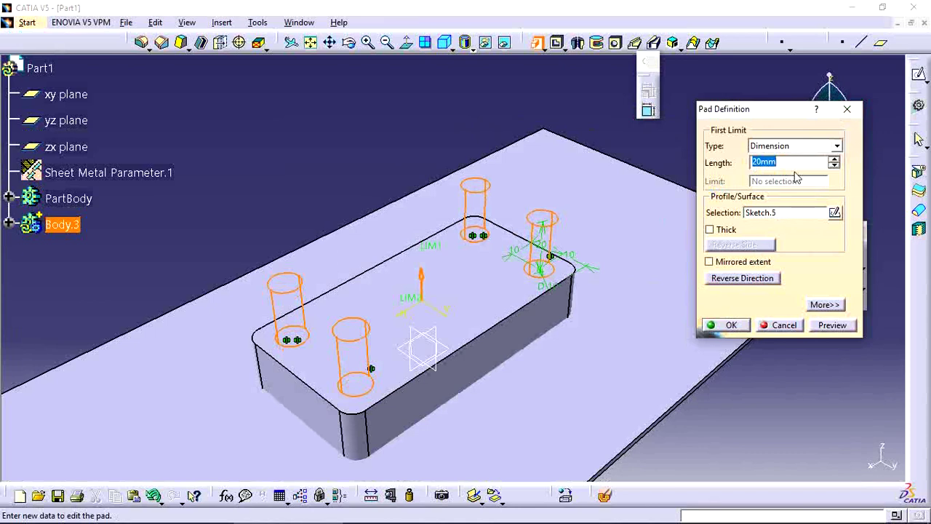
type("10")
left_click(829, 325)
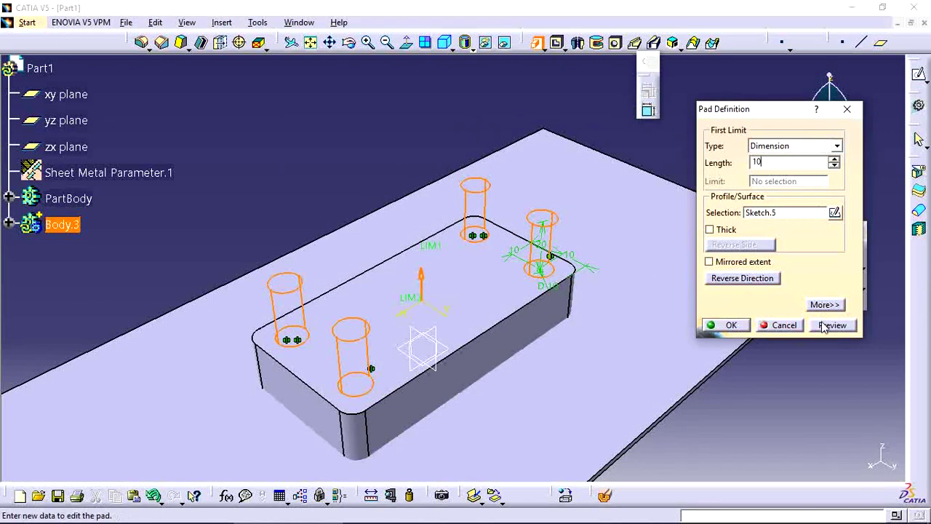
left_click(725, 325)
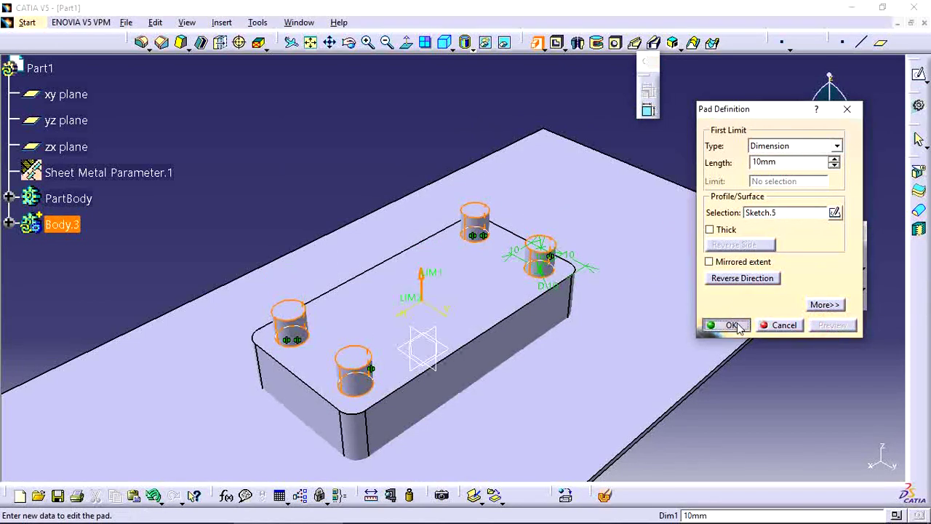
left_click(744, 364)
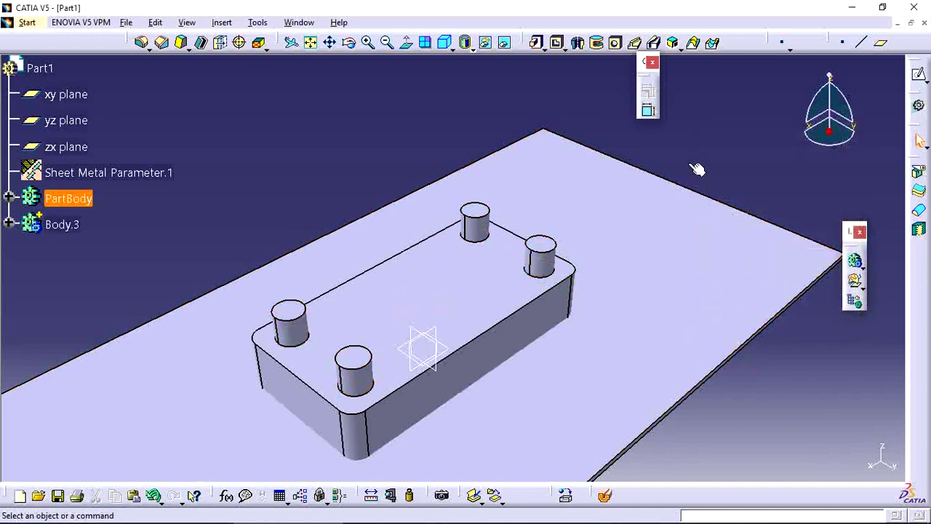
Fillet the tops of the four cylinders and the edges of the block's top face with a 2 mm radius.
left_click(142, 42)
left_click(483, 212)
left_click(544, 243)
left_click(298, 314)
left_click(356, 369)
left_click(729, 204)
left_click(793, 338)
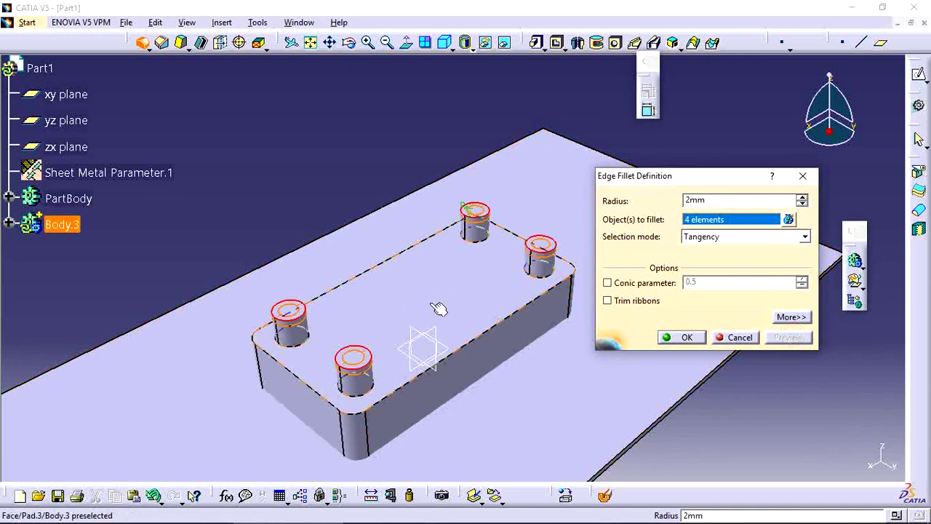
left_click(686, 337)
left_click(739, 375)
middle_click_drag(737, 378, 782, 353)
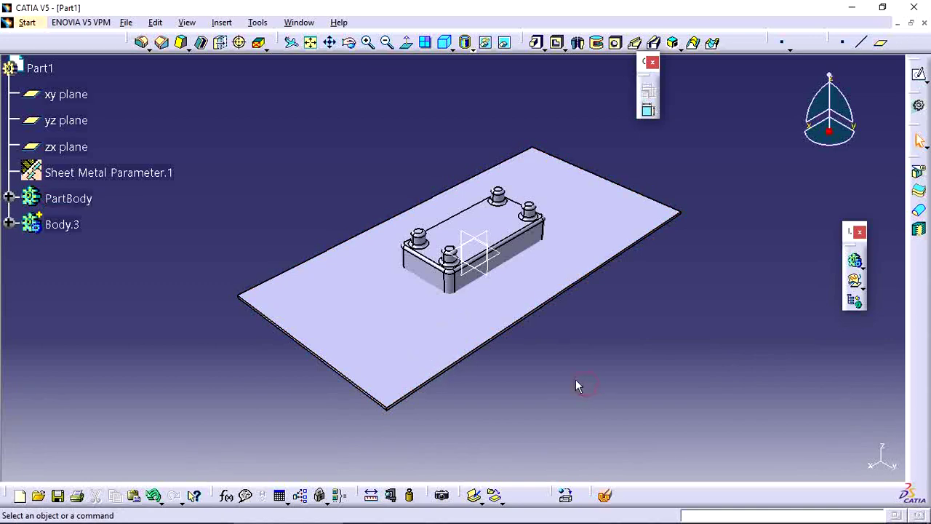
Switch to the Generative Sheetmetal Design workbench.
left_click(27, 22)
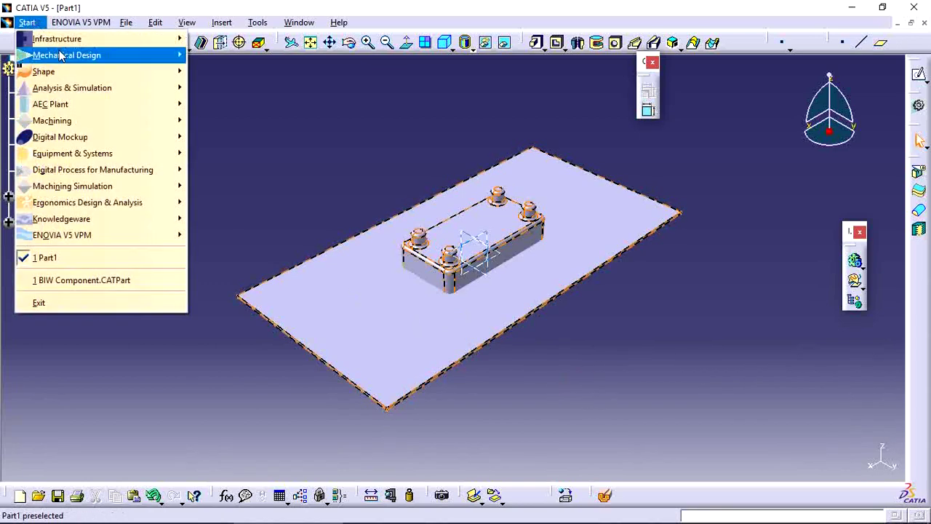
mouse_move(66, 55)
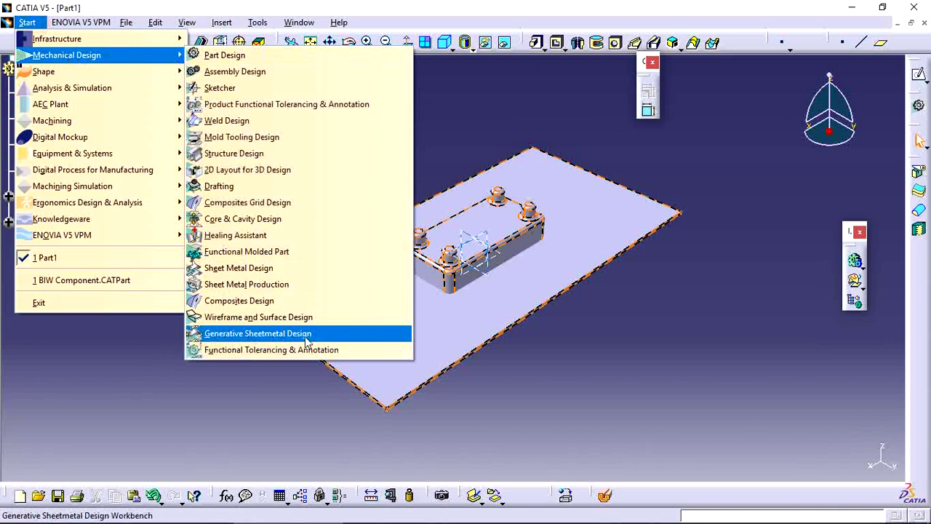
left_click(355, 335)
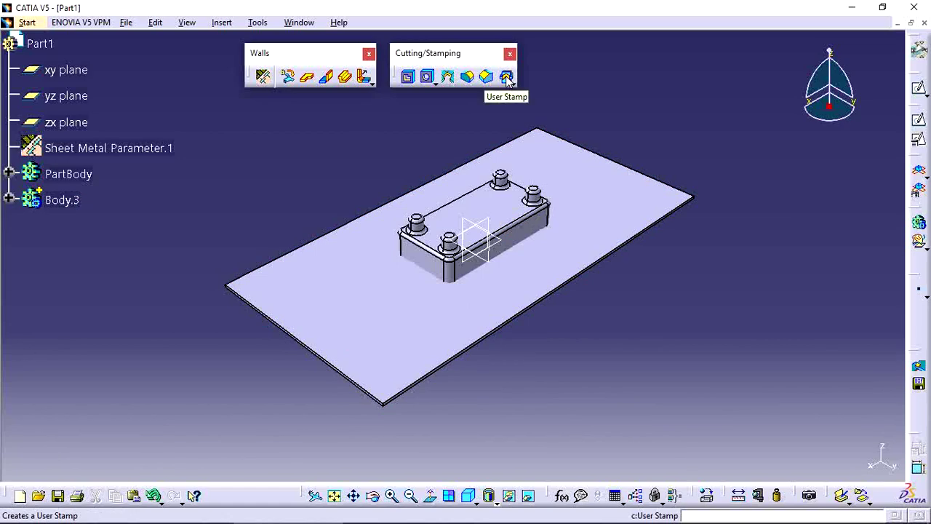
left_click(62, 199)
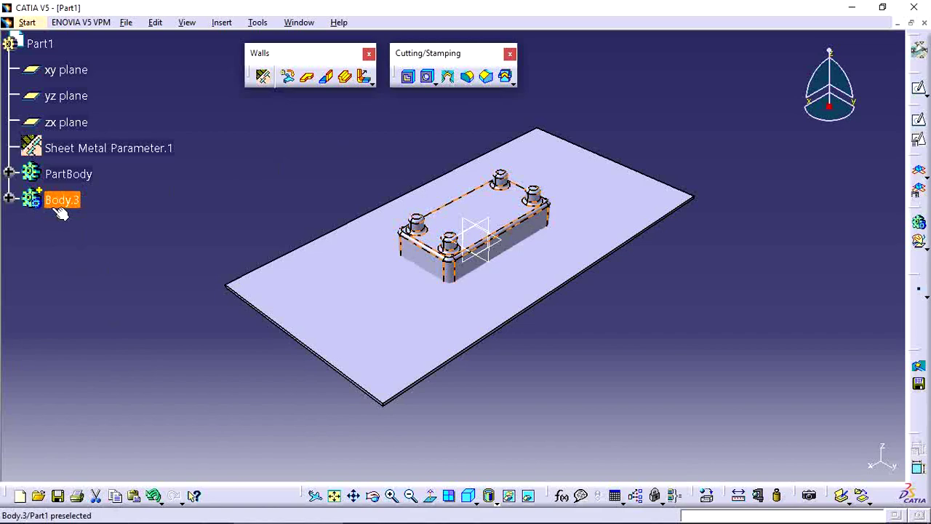
left_click(191, 202)
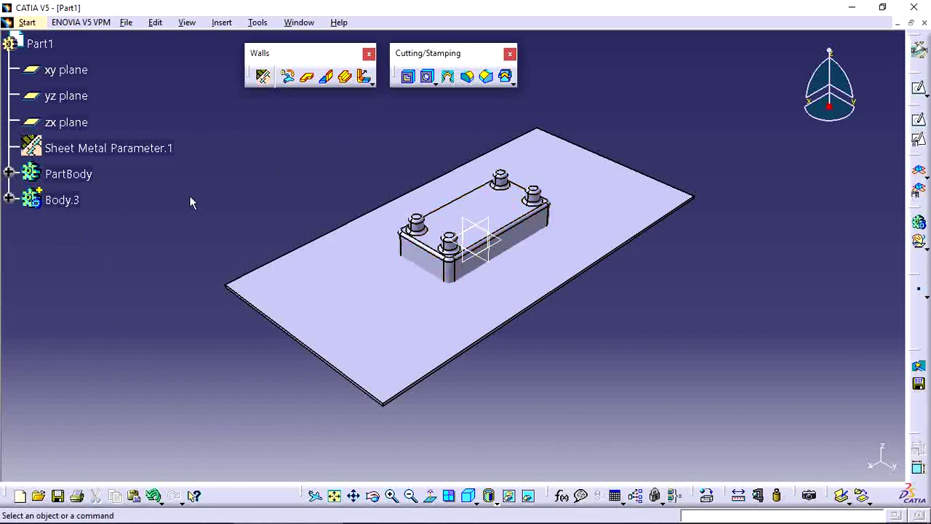
Start a user-defined stamp on the wall in PartBody and choose Body.3 as the punch.
left_click(505, 77)
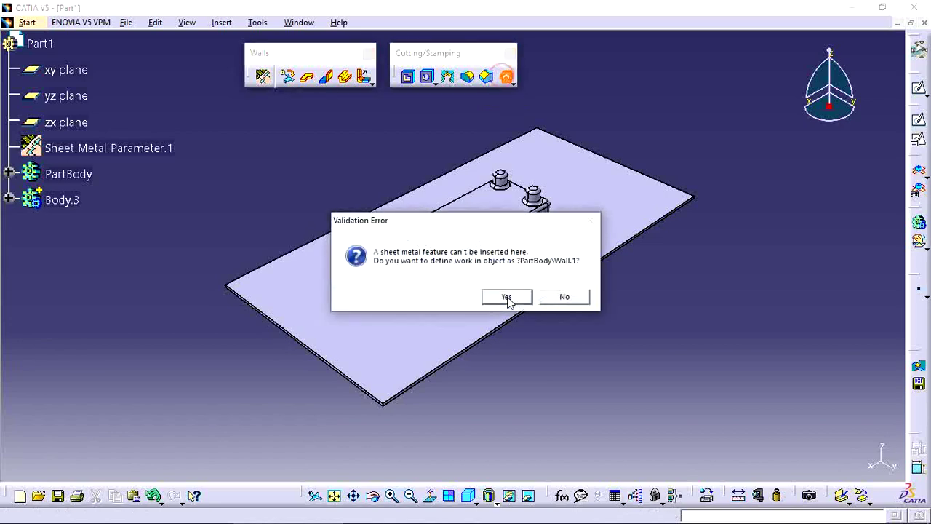
left_click(507, 297)
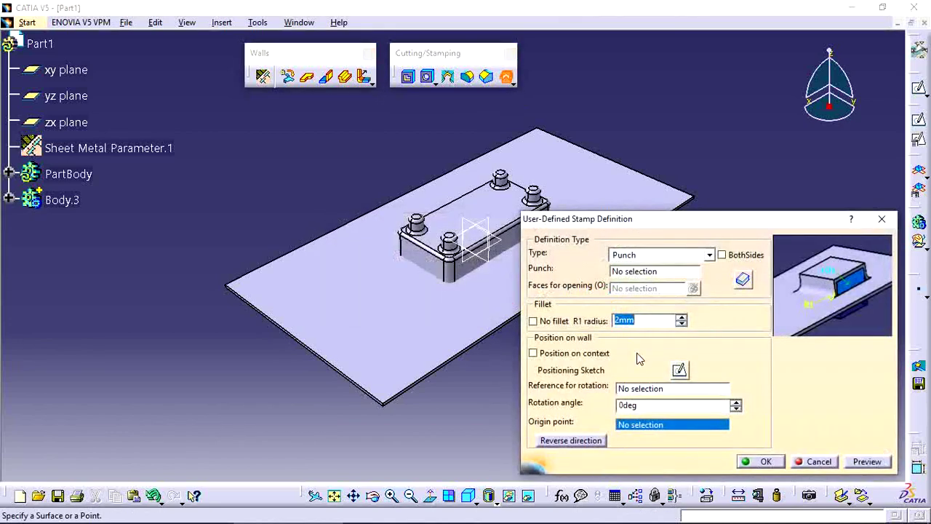
middle_click_drag(415, 323, 353, 315)
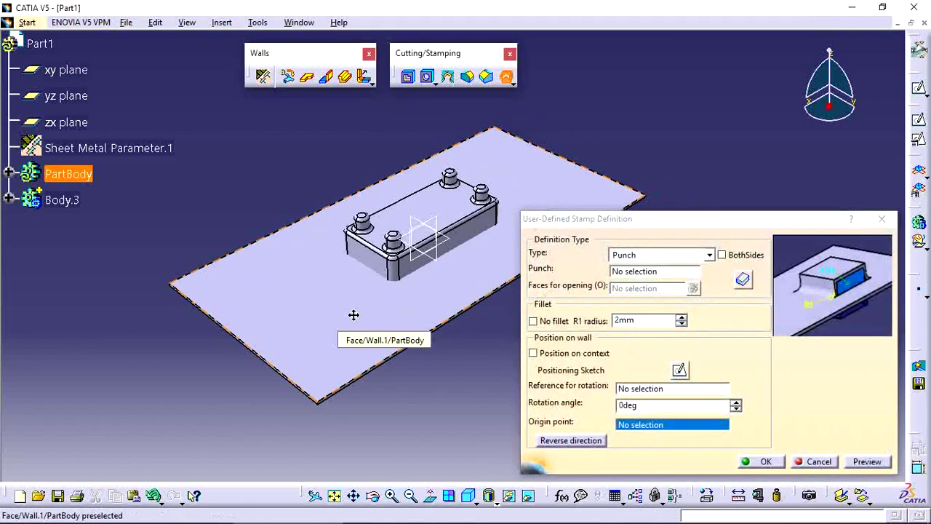
left_click(644, 274)
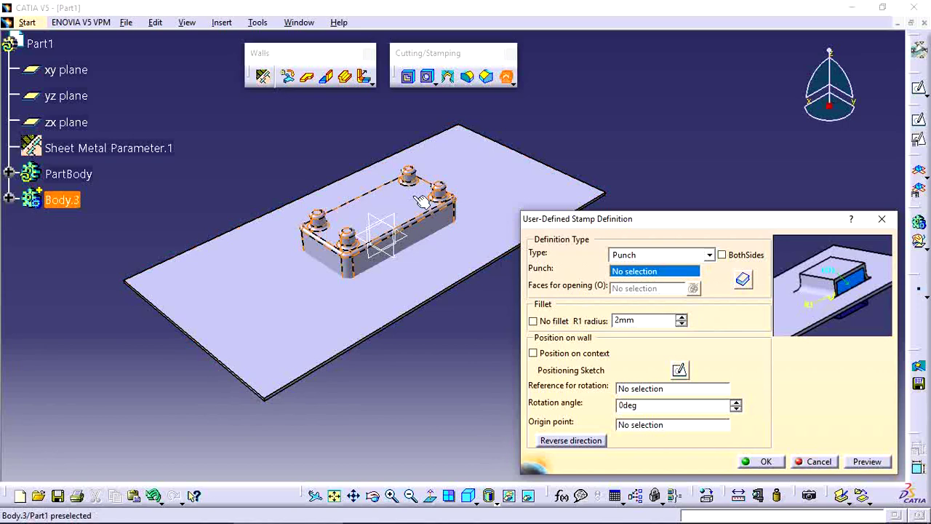
left_click(62, 200)
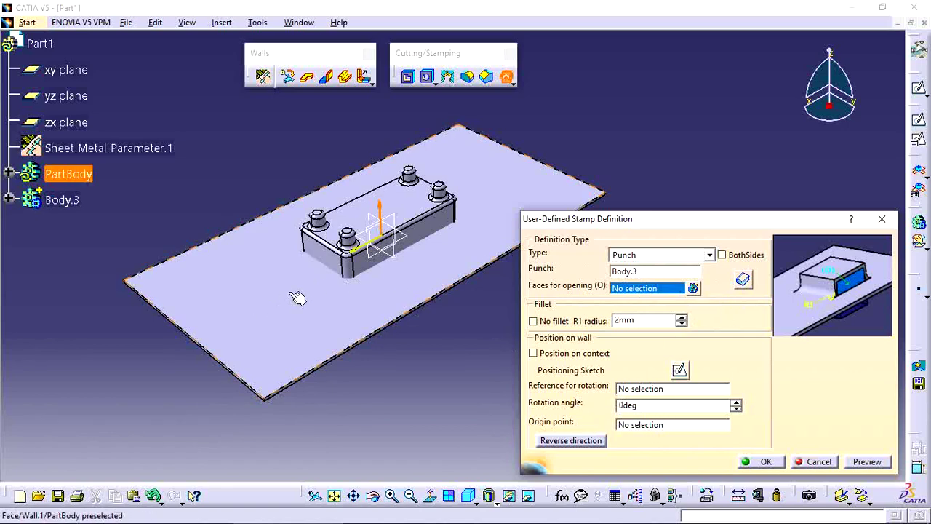
Place the stamp's origin point on the wall's top face beside one short end of the punch block and preview the stamp.
left_click(639, 388)
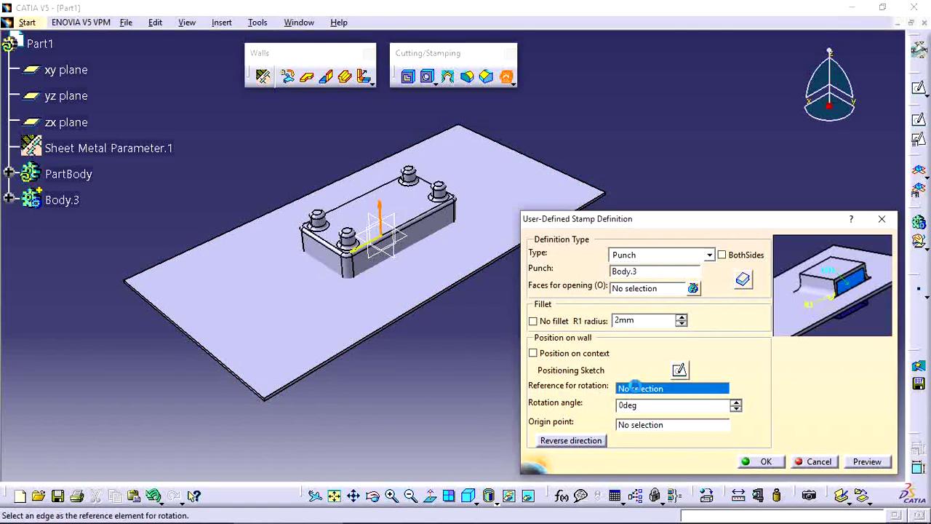
left_click(633, 428)
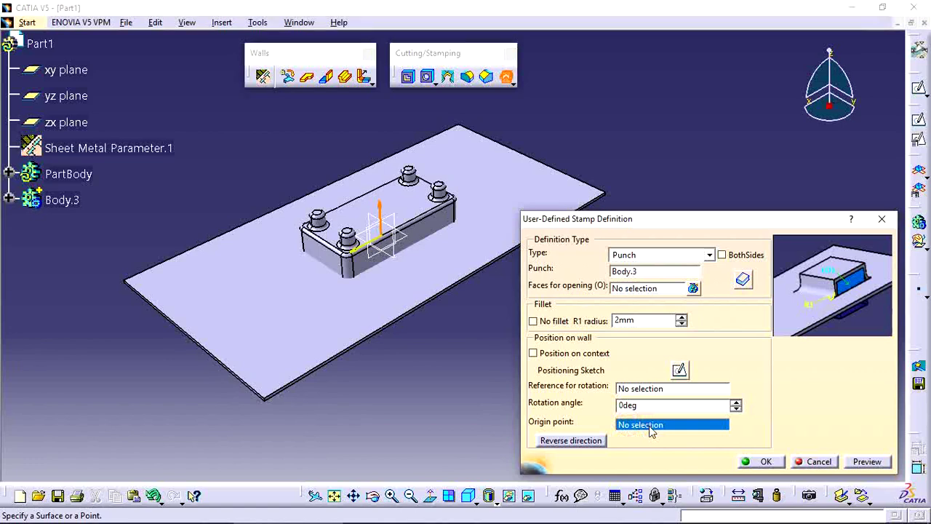
left_click(249, 272)
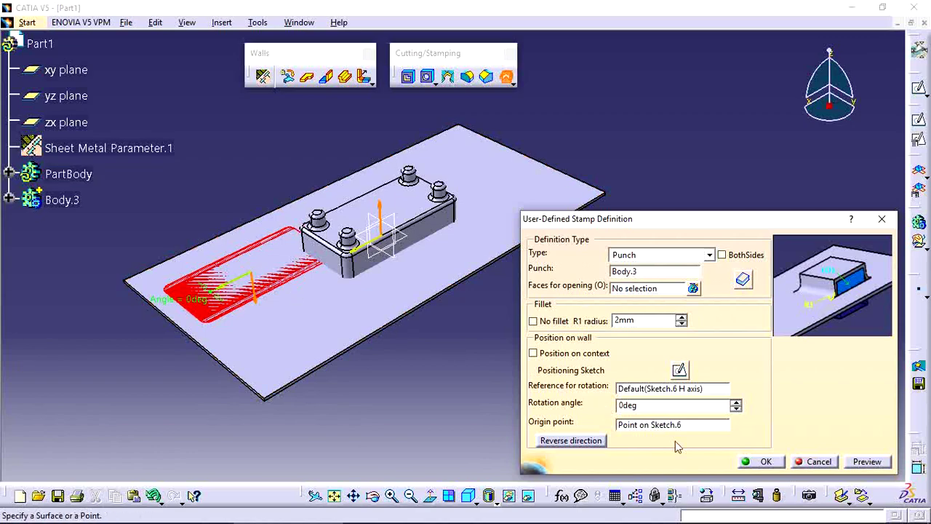
left_click(864, 462)
middle_click_drag(409, 388, 419, 364)
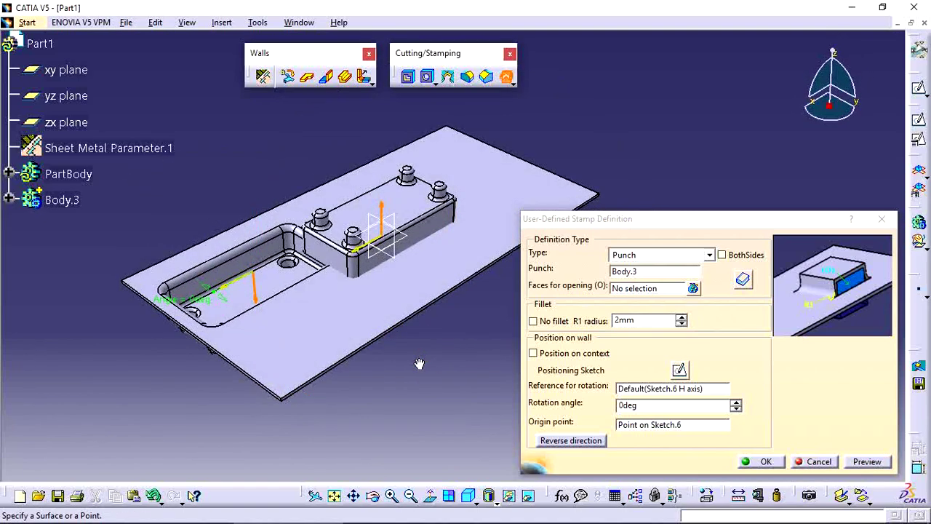
Try other stamp origin points at the wall's opposite end, and put the origin back beside the block's near short end.
left_click(664, 429)
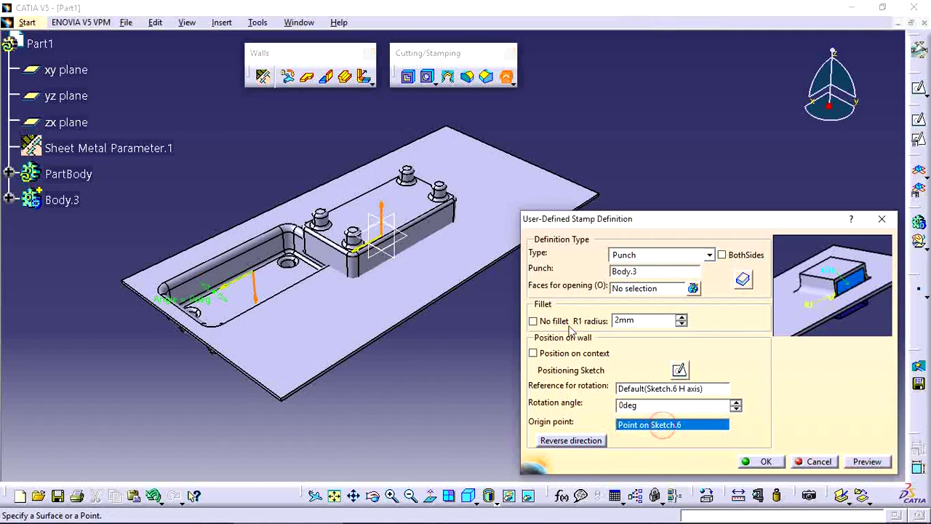
left_click(460, 169)
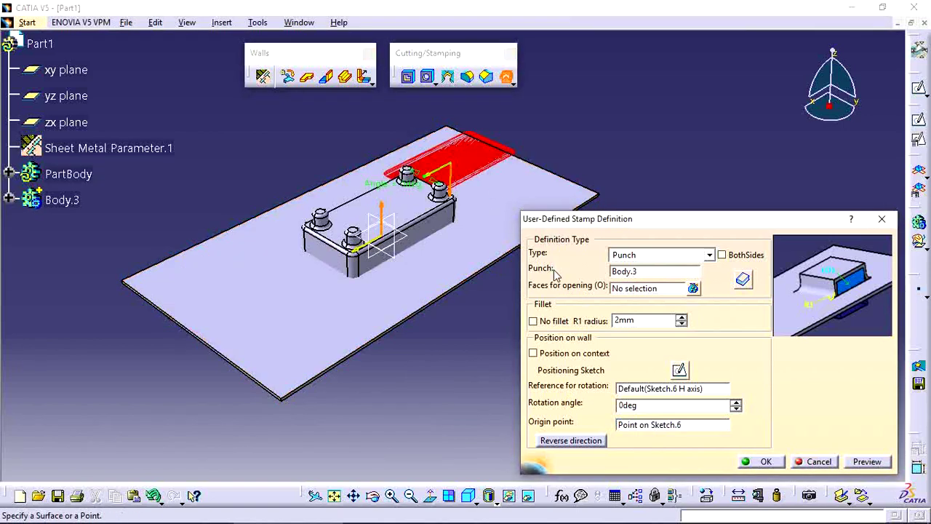
left_click(476, 214)
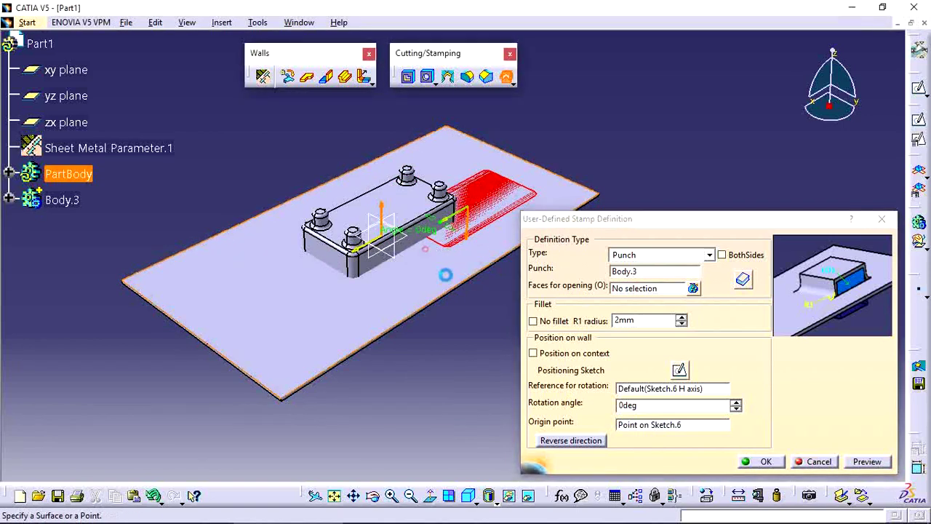
left_click(245, 281)
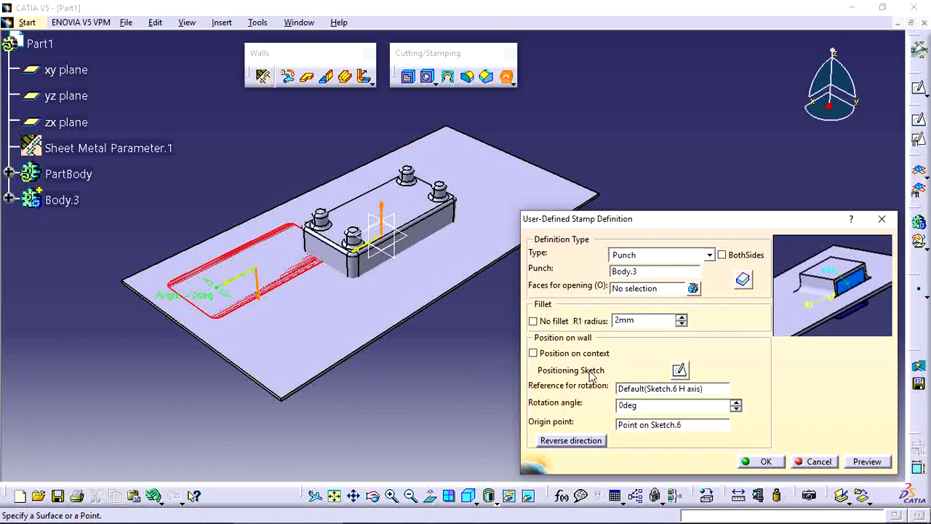
Edit the stamp's positioning sketch and constrain its origin point 50 mm from the wall's nearer long edge.
left_click(678, 371)
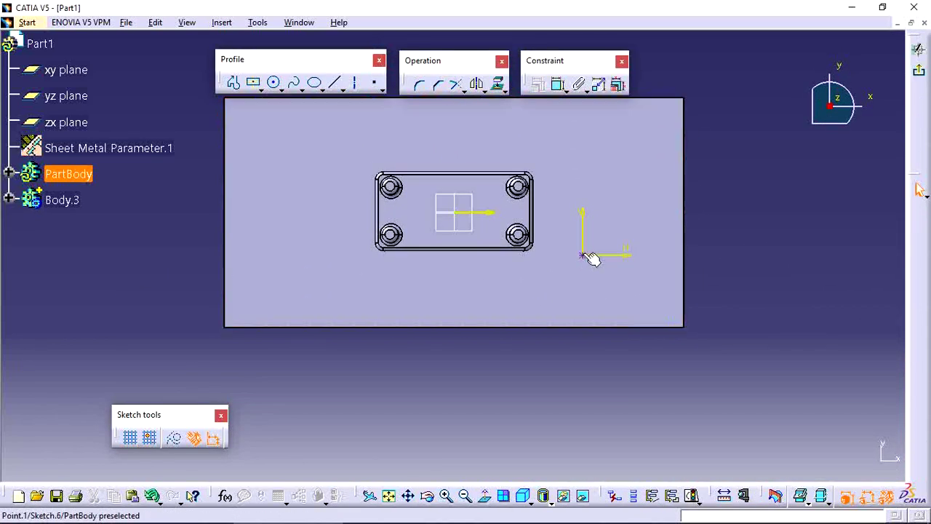
left_click(558, 85)
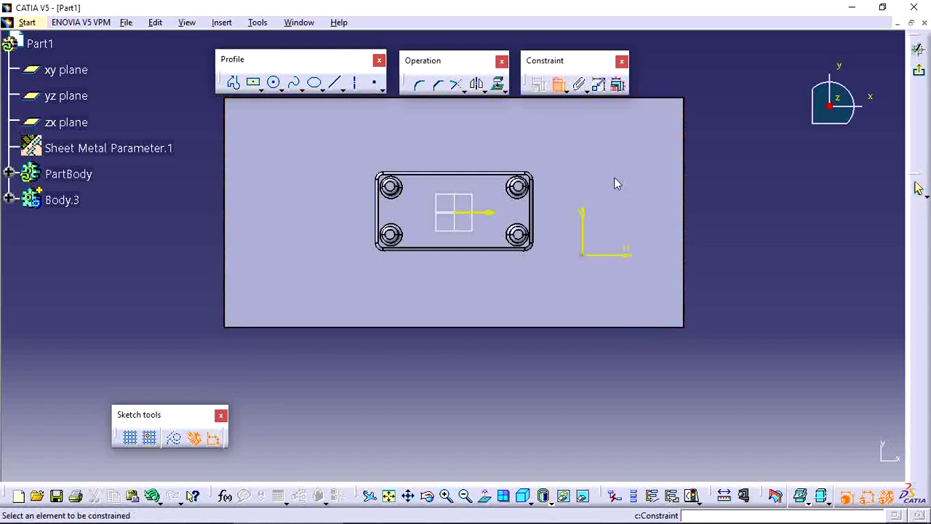
left_click(578, 329)
left_click(582, 253)
left_click(730, 276)
double_click(729, 277)
type("50")
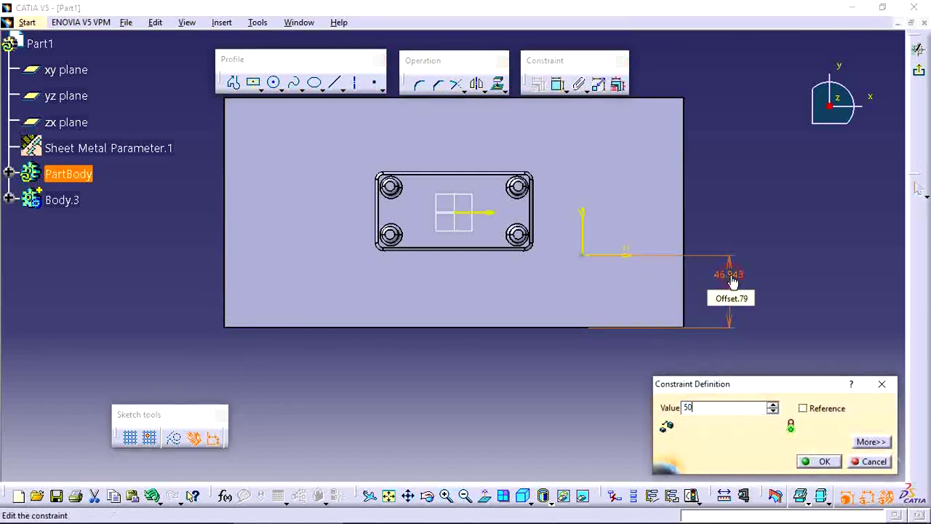
key("Return")
Constrain the origin point 70 mm from the wall's nearer short edge, finish the positioning sketch and preview the stamp.
left_click(558, 85)
left_click(585, 253)
left_click(685, 198)
left_click(660, 78)
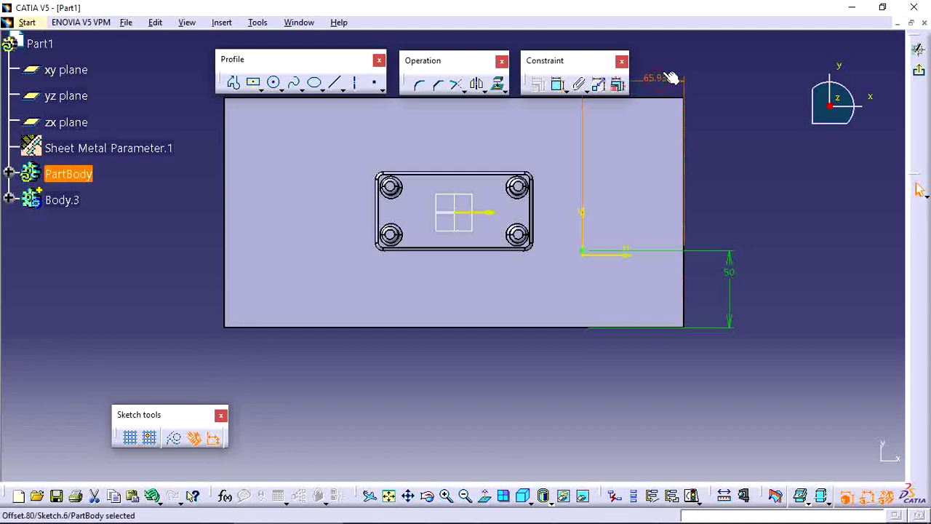
double_click(661, 77)
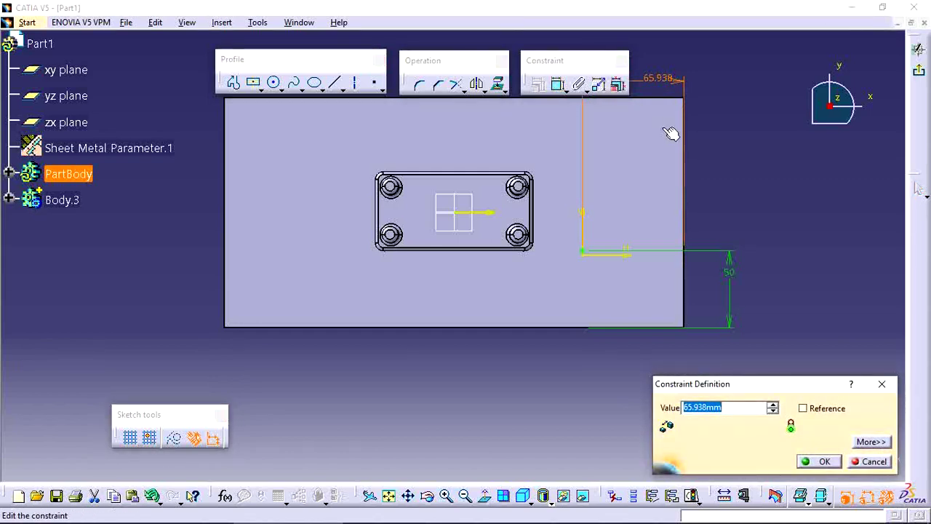
type("70")
key("Return")
left_click(919, 70)
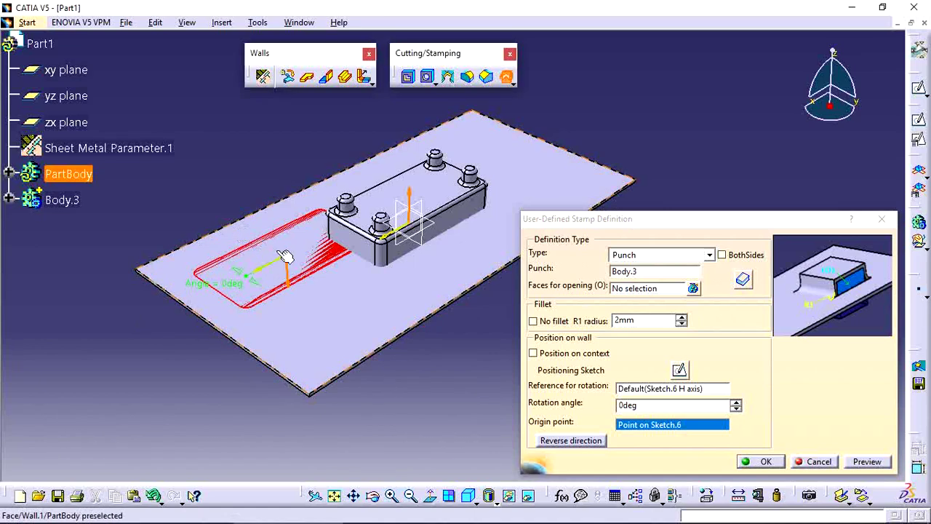
left_click(852, 466)
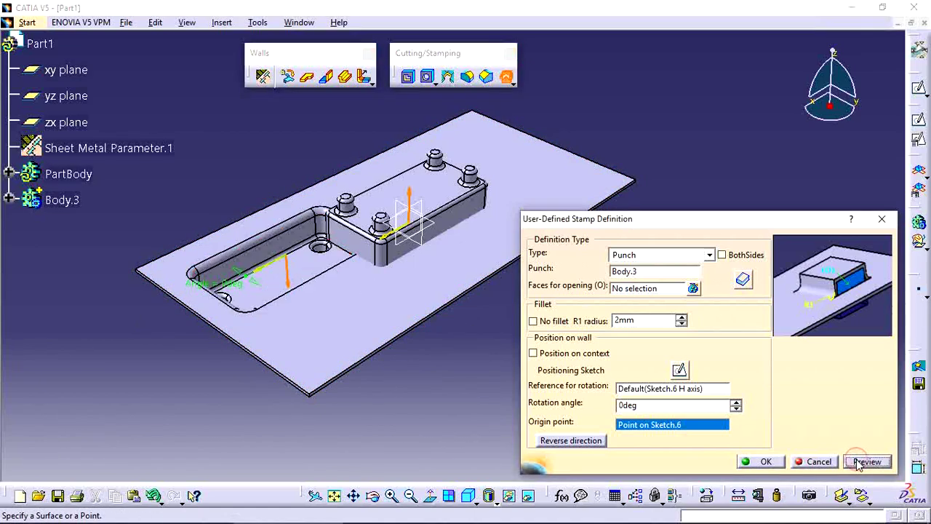
middle_click_drag(417, 434, 452, 419)
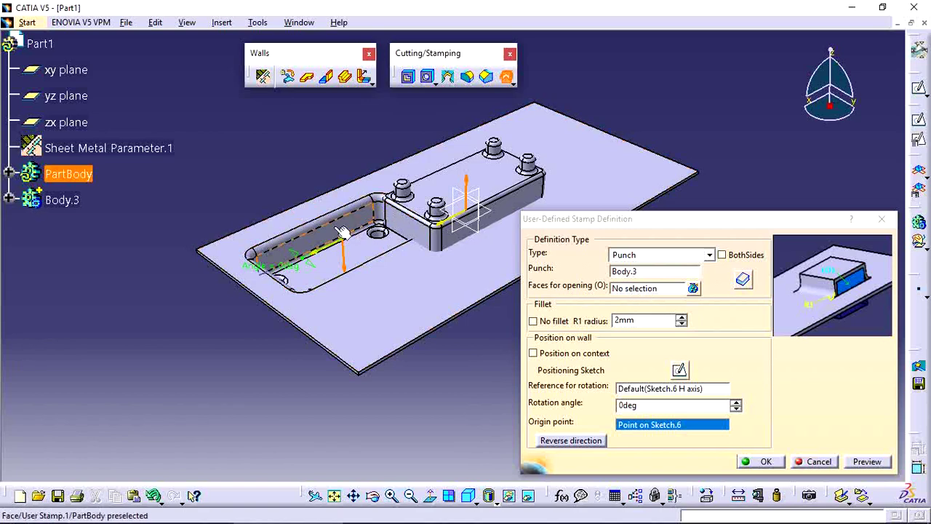
Select six punch faces along one long side, including its adjoining fillets and corners, as opening faces and preview the stamp.
left_click(637, 289)
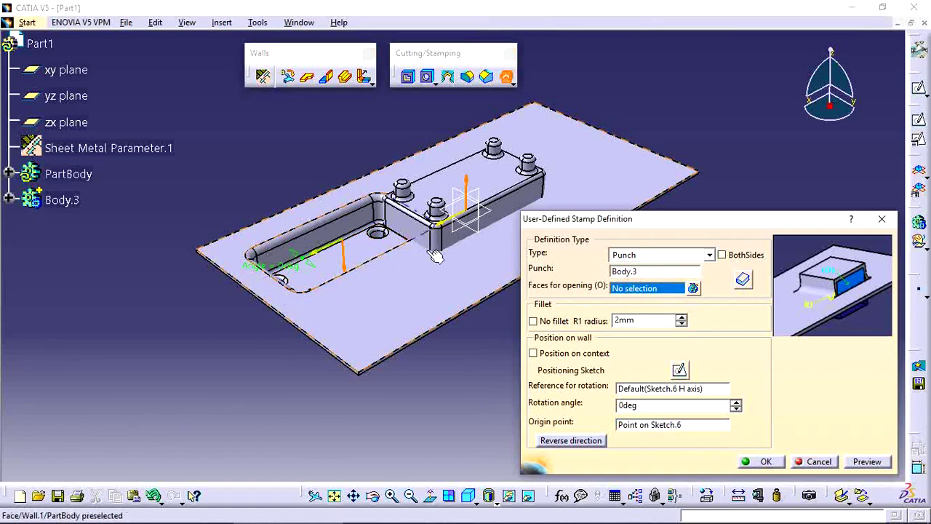
left_click(511, 193)
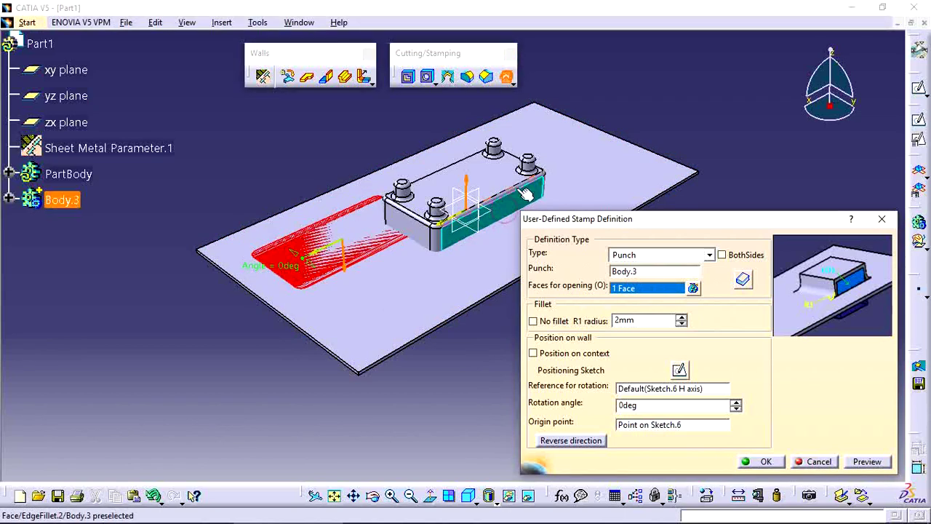
left_click(514, 191)
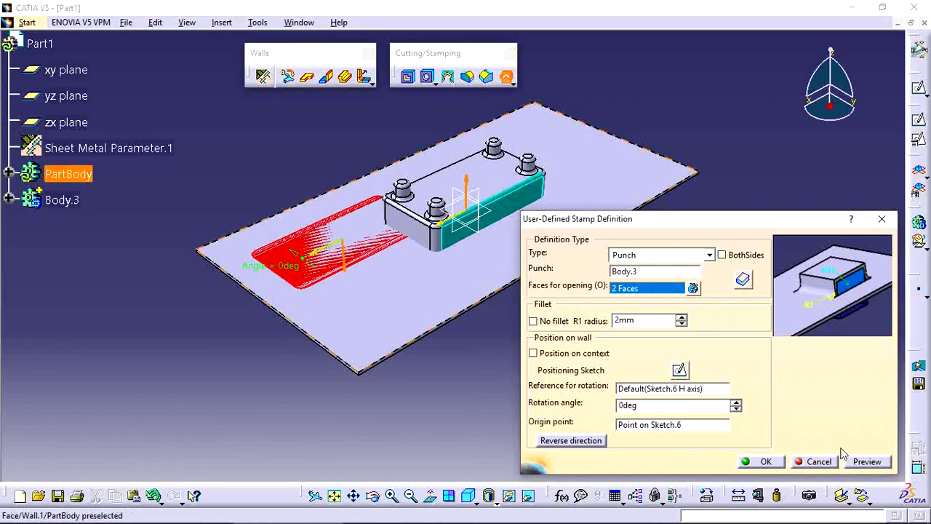
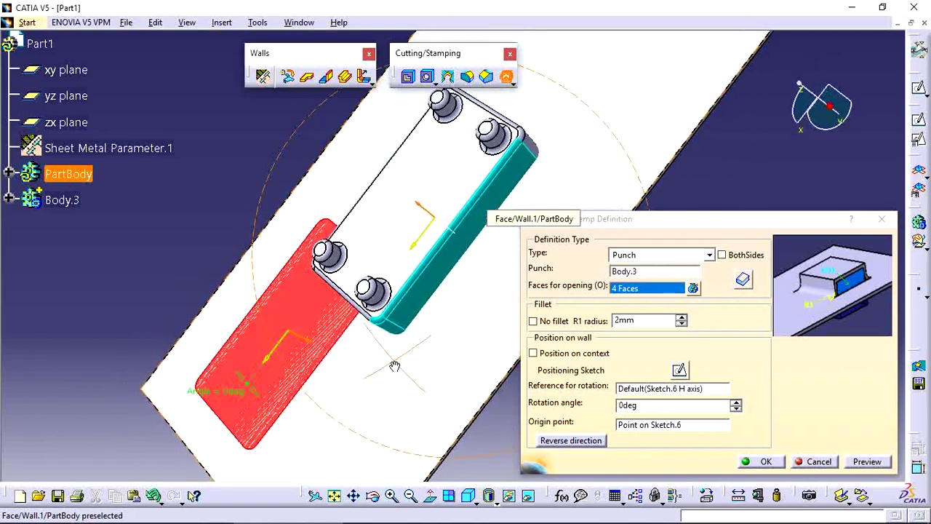
left_click(529, 143)
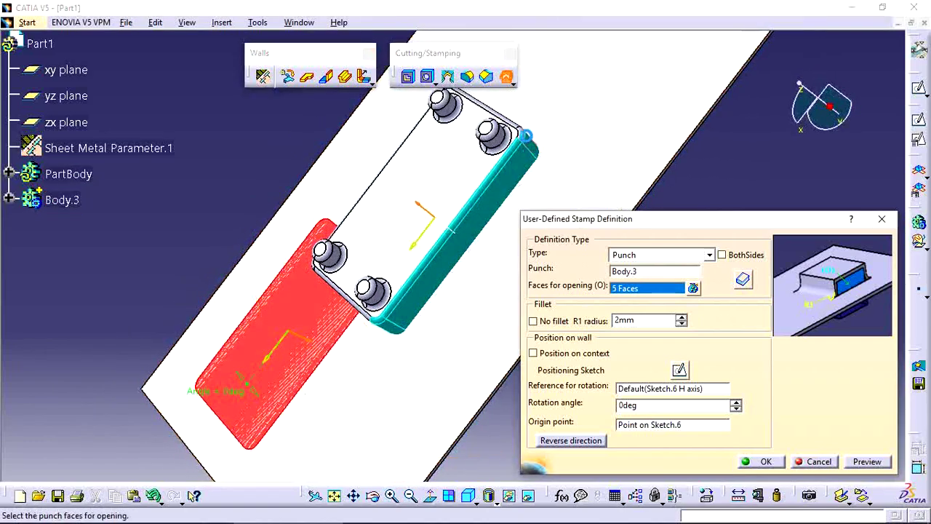
left_click(531, 138)
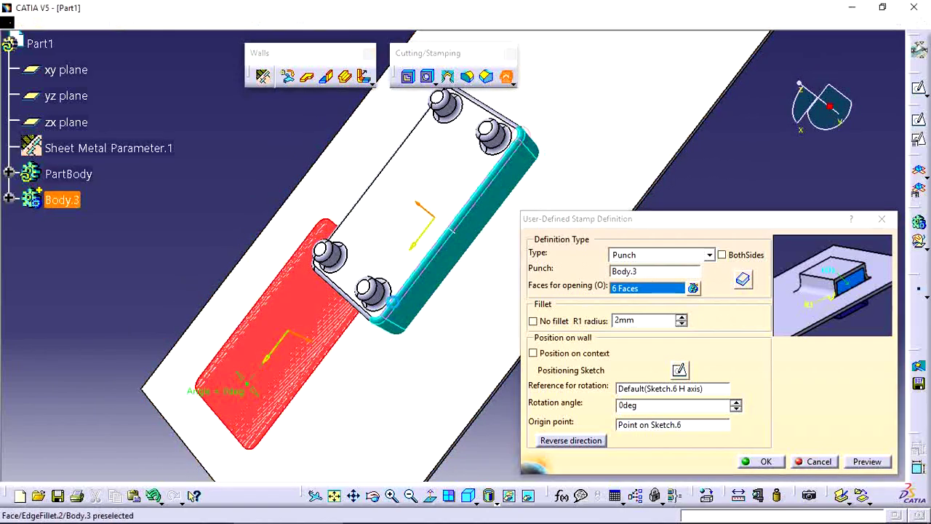
middle_click_drag(535, 138, 615, 364)
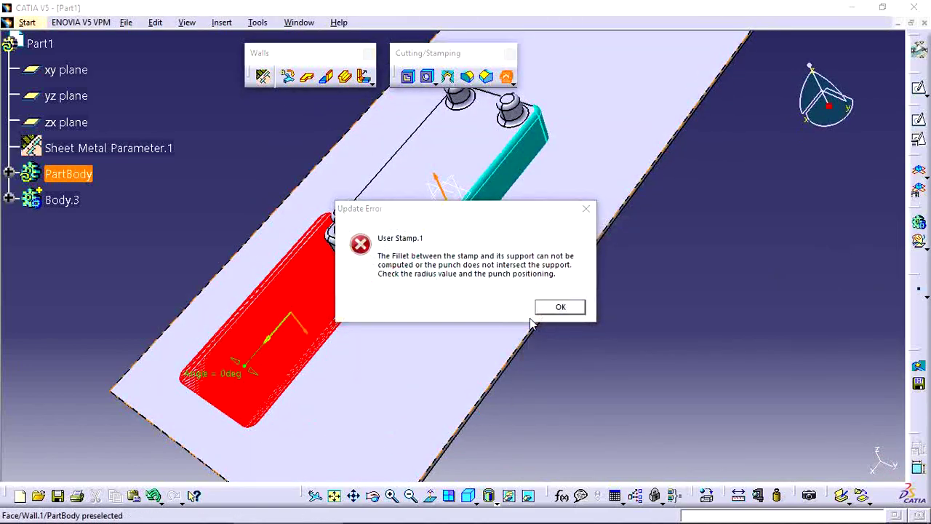
left_click(579, 312)
middle_click_drag(356, 404, 393, 320)
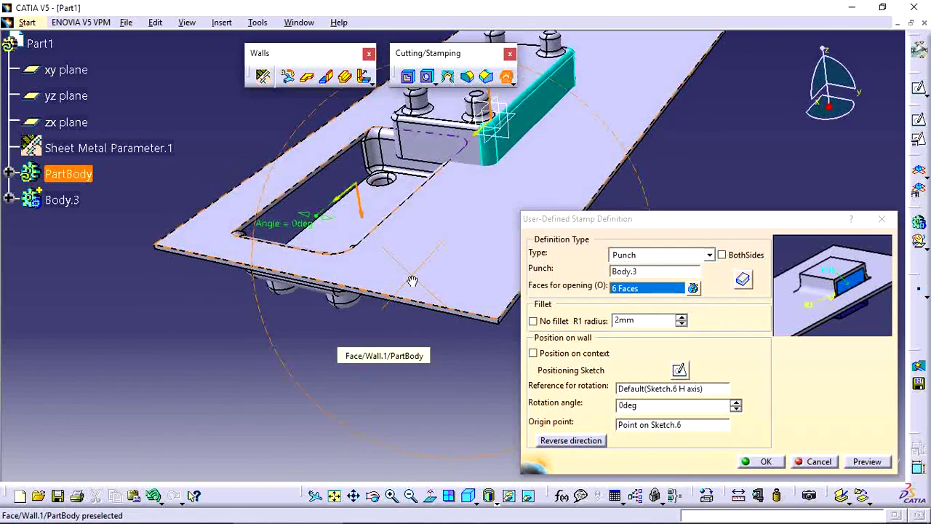
Remove the two small top-corner fillet faces from the opening selection, keeping four faces, and preview the stamp.
middle_click_drag(412, 280, 383, 328)
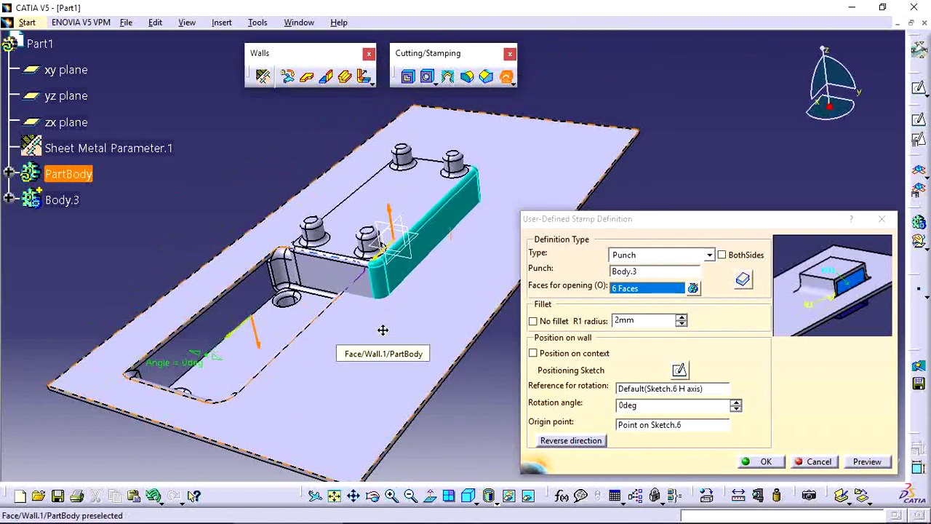
middle_click_drag(480, 185, 415, 193)
left_click(369, 223)
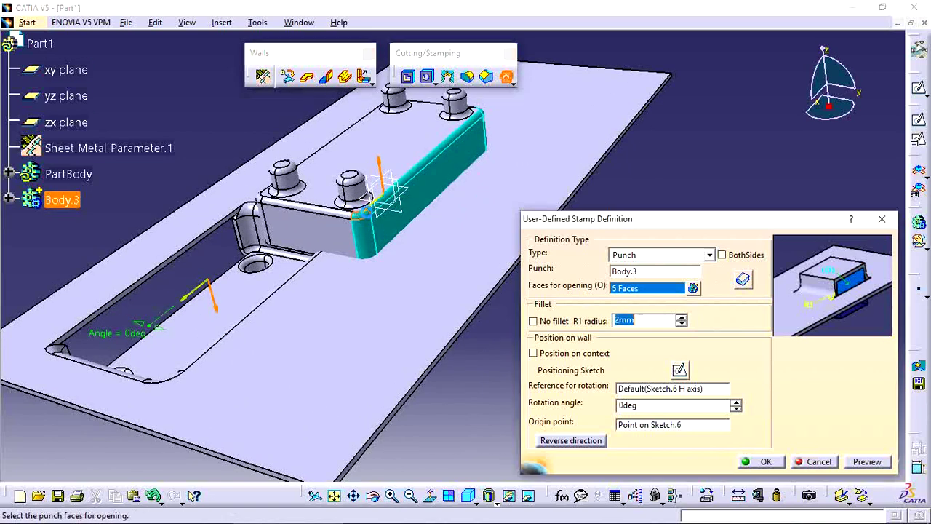
left_click(478, 108)
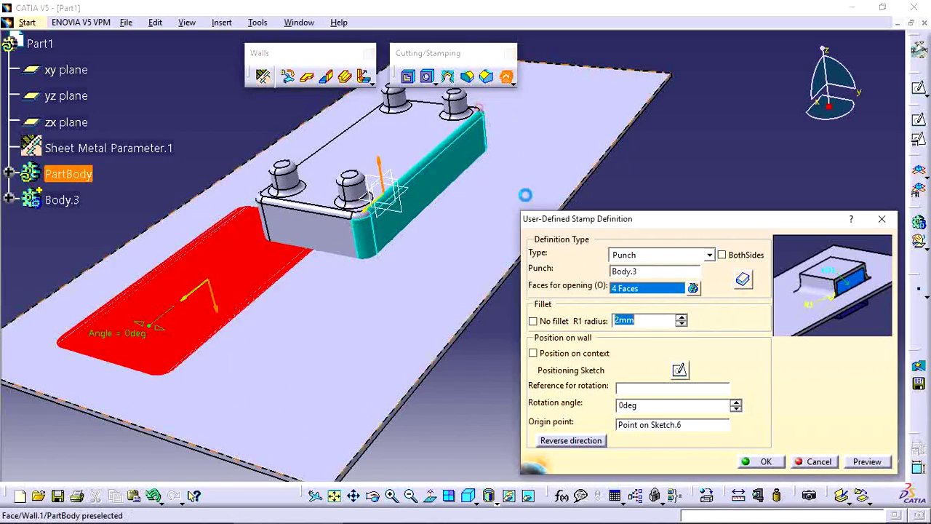
left_click(867, 462)
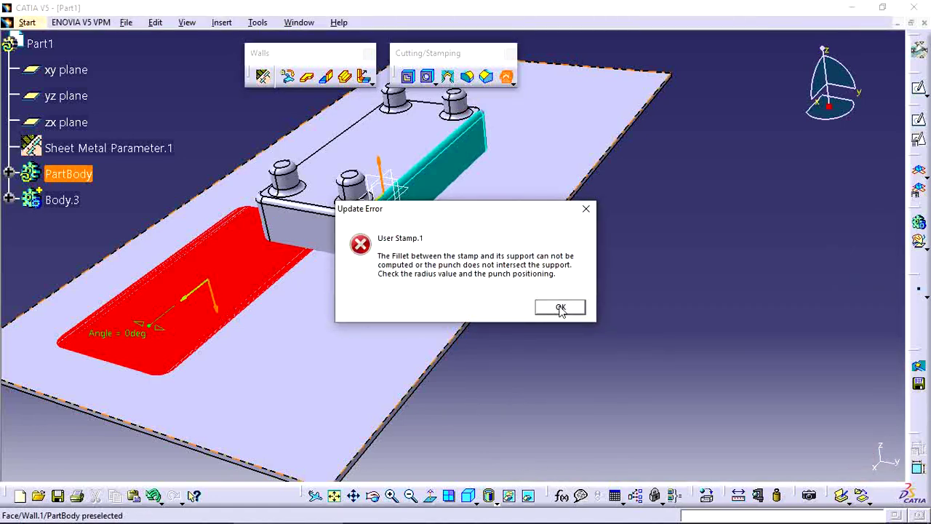
left_click(560, 308)
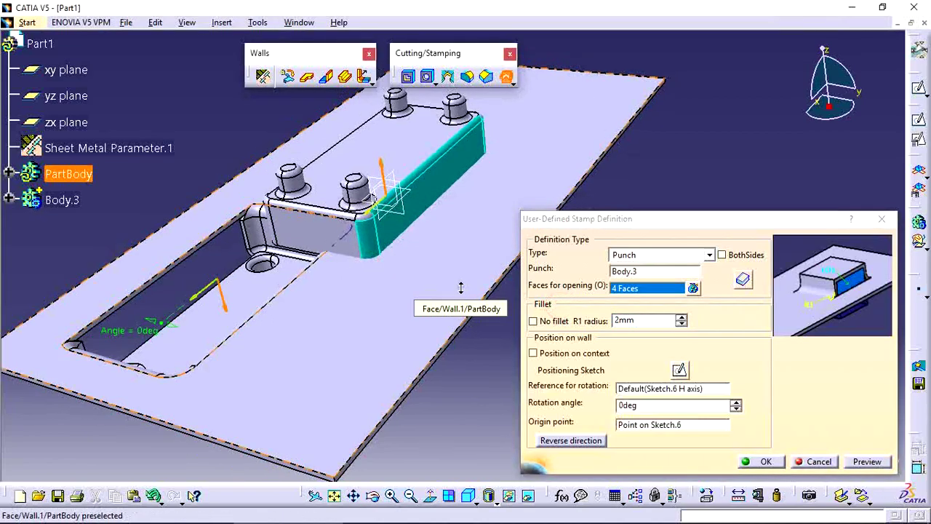
middle_click_drag(460, 285, 446, 312)
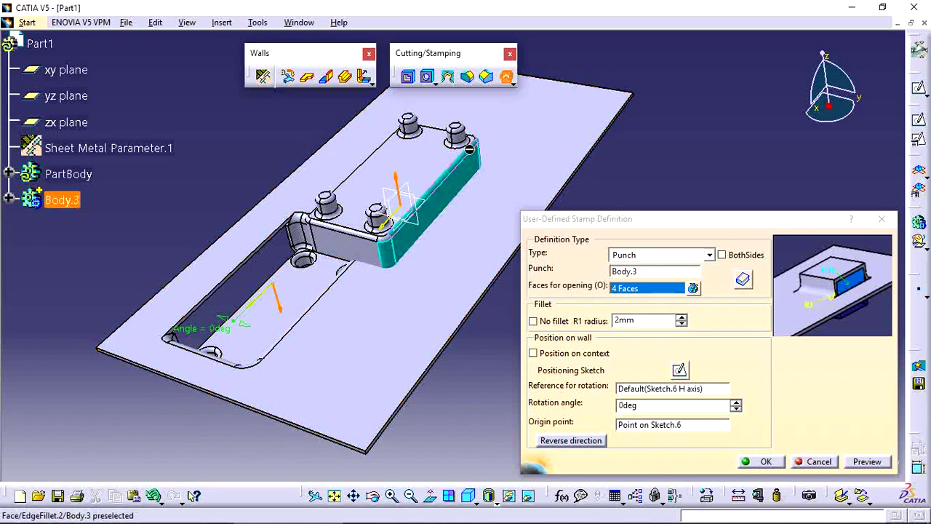
Remove the two rounded vertical corner faces from the stamp's opening selection, keeping the long side face and its top fillet.
left_click(389, 248)
middle_click_drag(389, 247, 349, 222)
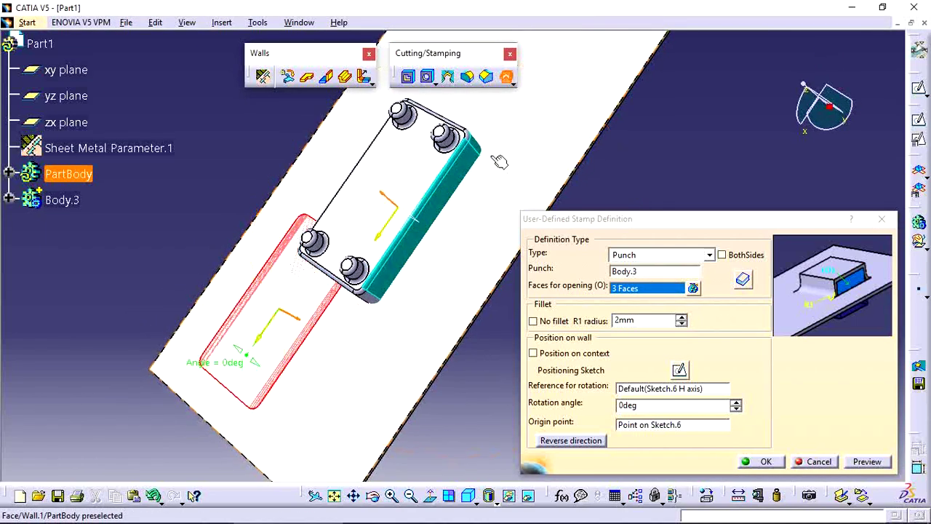
left_click(489, 146)
Add the adjoining short end face, the shared rounded corner and their top fillets as opening faces, six in total, and preview the stamp.
middle_click_drag(415, 277, 469, 239)
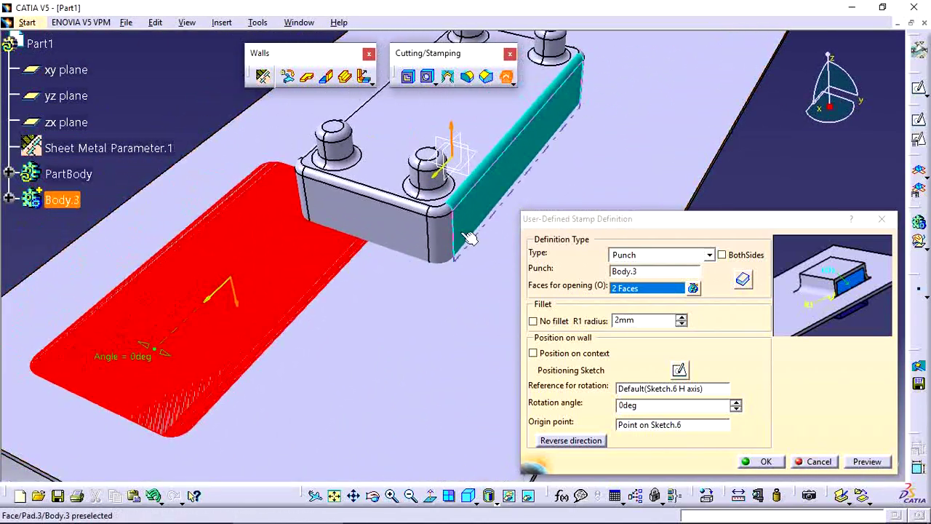
left_click(415, 242)
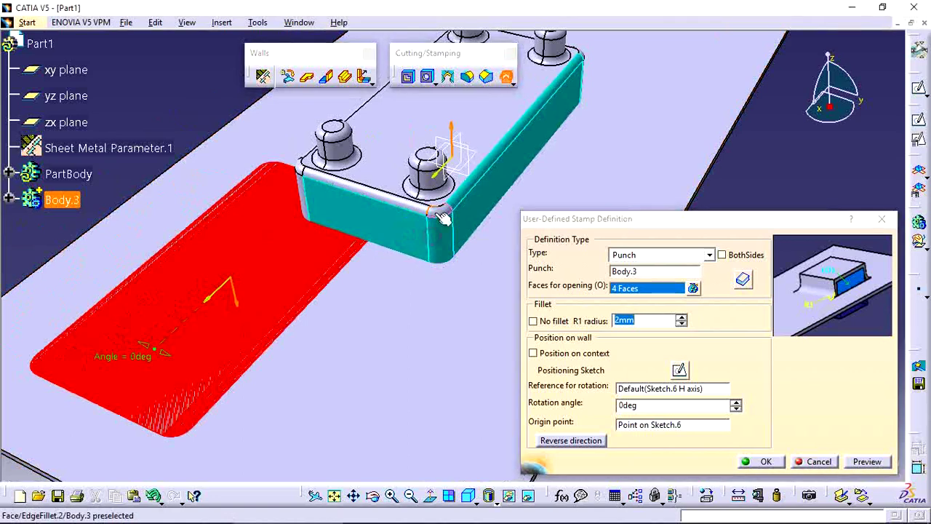
left_click(402, 208)
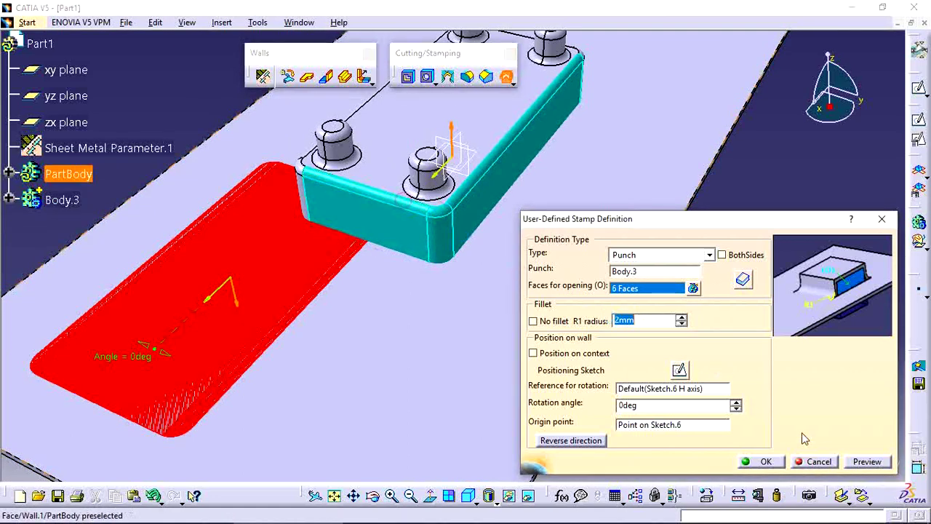
left_click(867, 461)
mouse_move(412, 295)
middle_mouse_down()
mouse_move(275, 375)
mouse_move(442, 318)
mouse_move(560, 306)
middle_mouse_up()
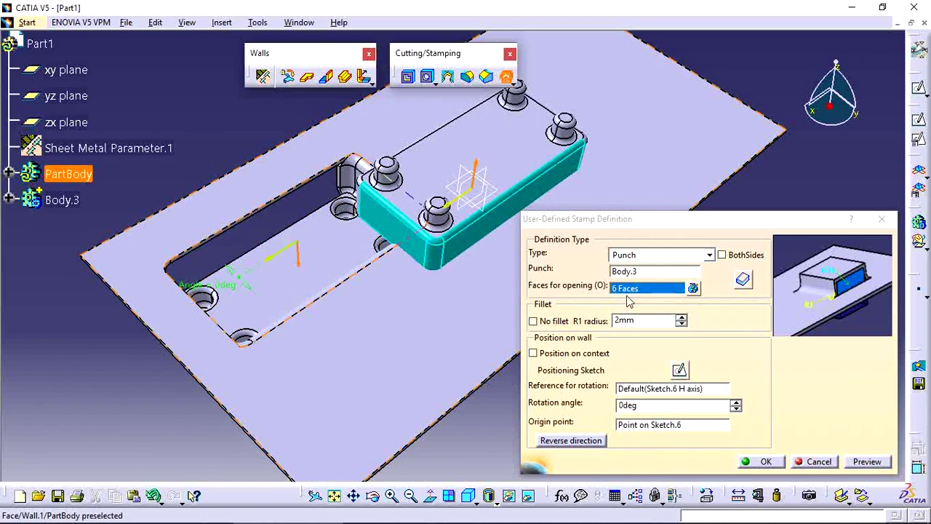
middle_click_drag(408, 339, 467, 371, "ctrl")
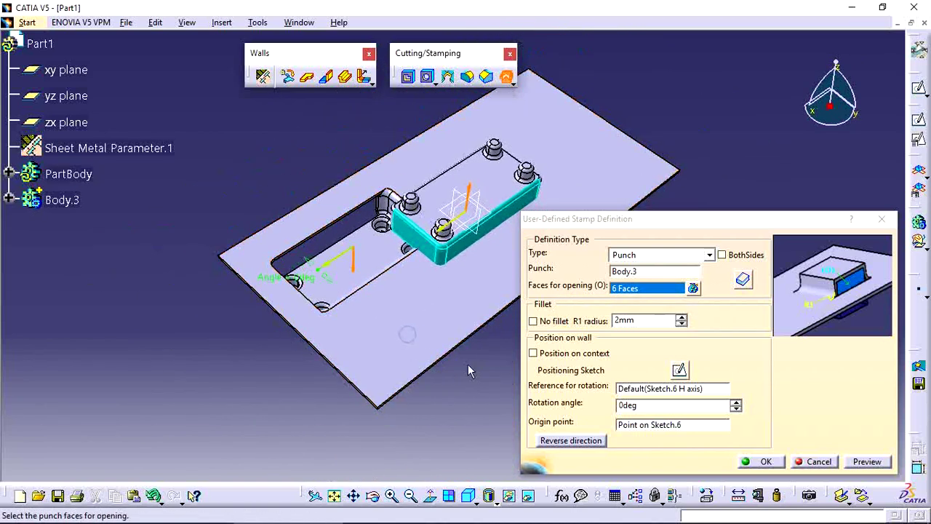
Clear all opening faces from the stamp definition and preview the closed stamp.
left_click(644, 299)
right_click(653, 294)
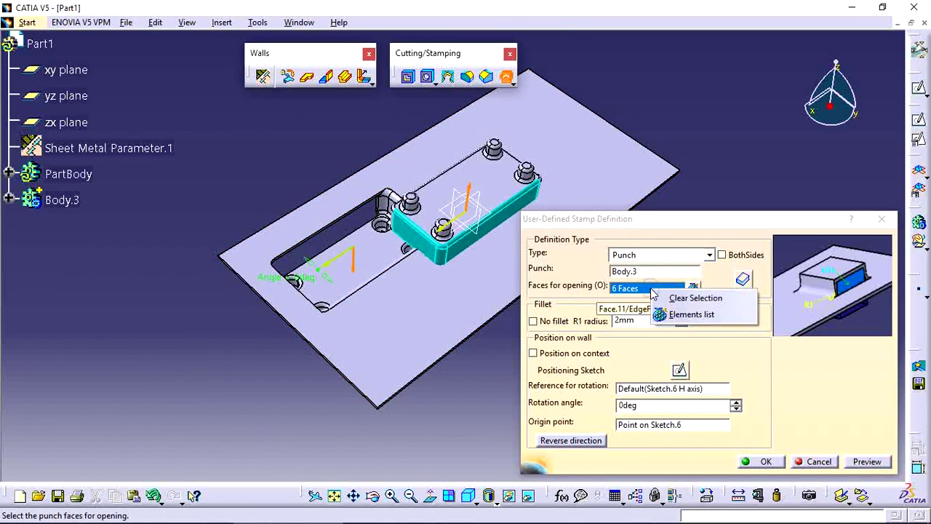
left_click(656, 298)
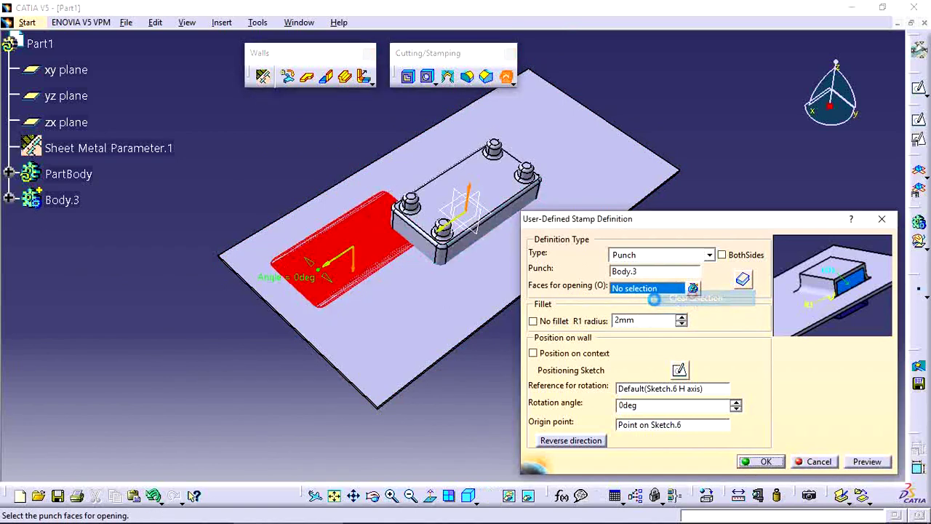
left_click(865, 461)
middle_click_drag(458, 342, 475, 300)
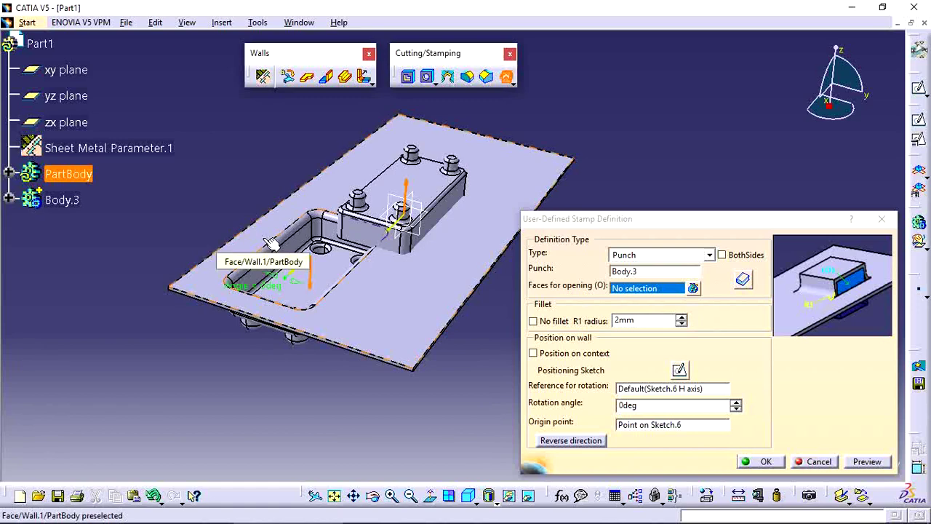
Set the stamp's rotation angle to 20 degrees and preview the rotated stamp.
left_click(643, 403)
double_click(643, 404)
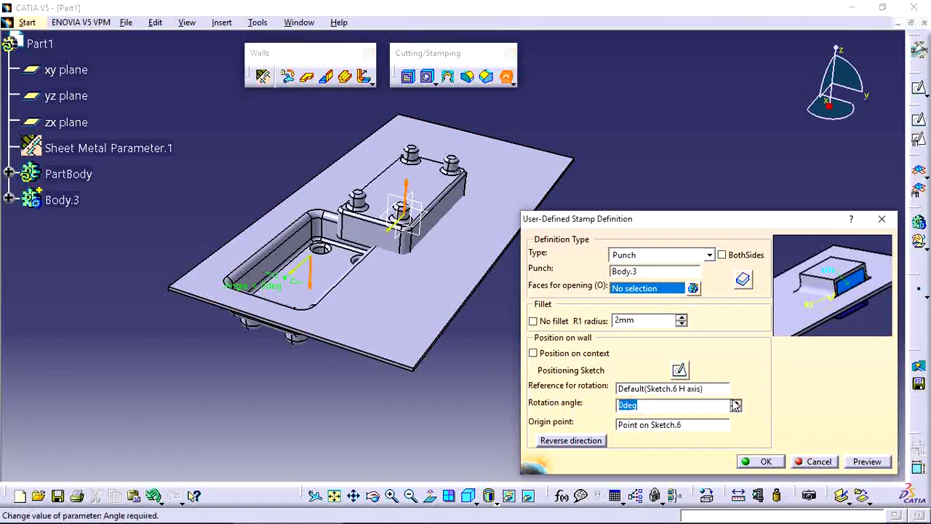
left_click(736, 405)
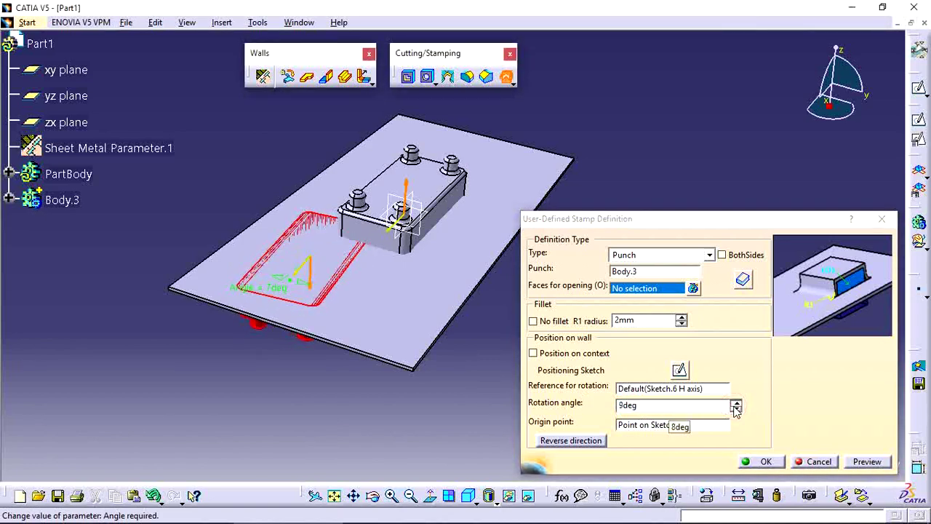
left_click(734, 406)
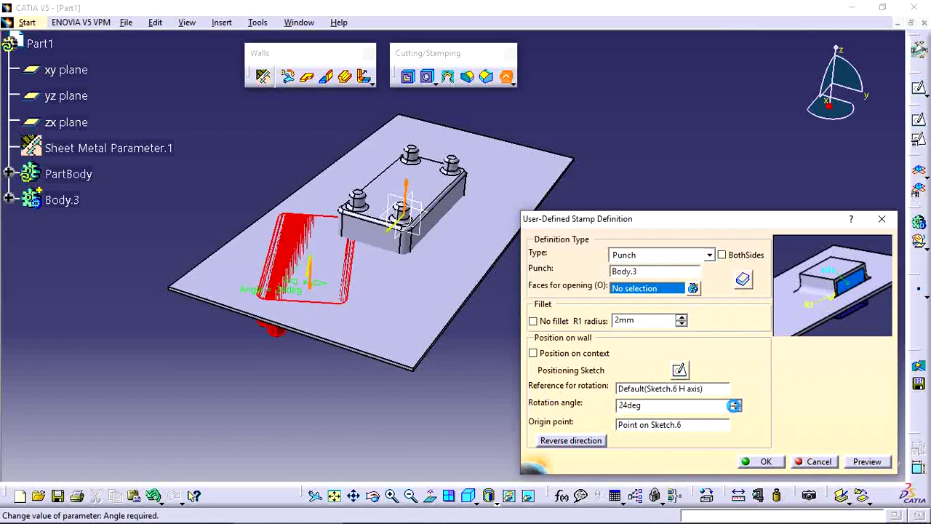
left_click_drag(685, 406, 574, 408)
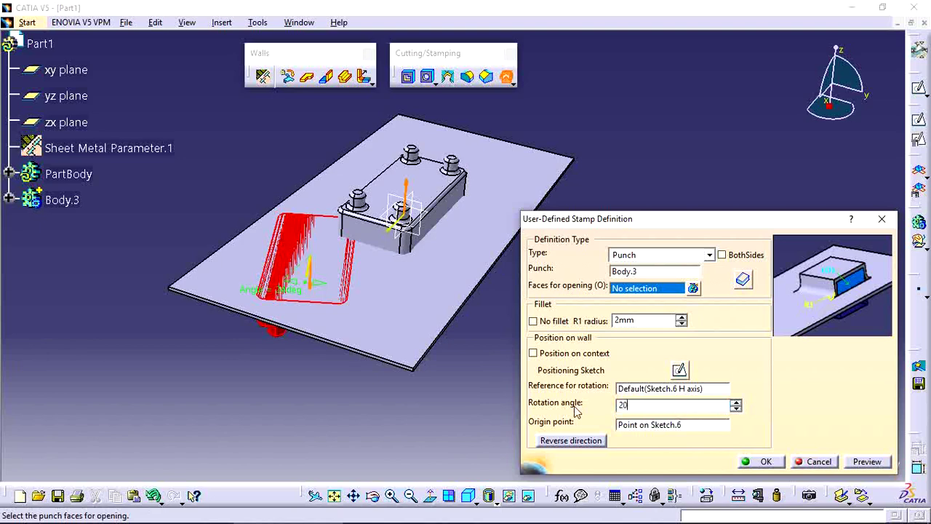
left_click(868, 461)
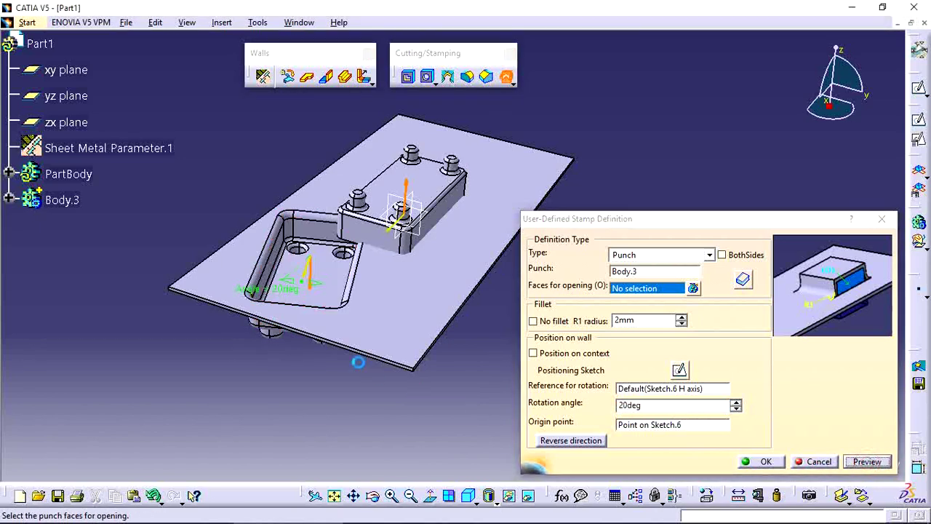
middle_click_drag(358, 362, 362, 376)
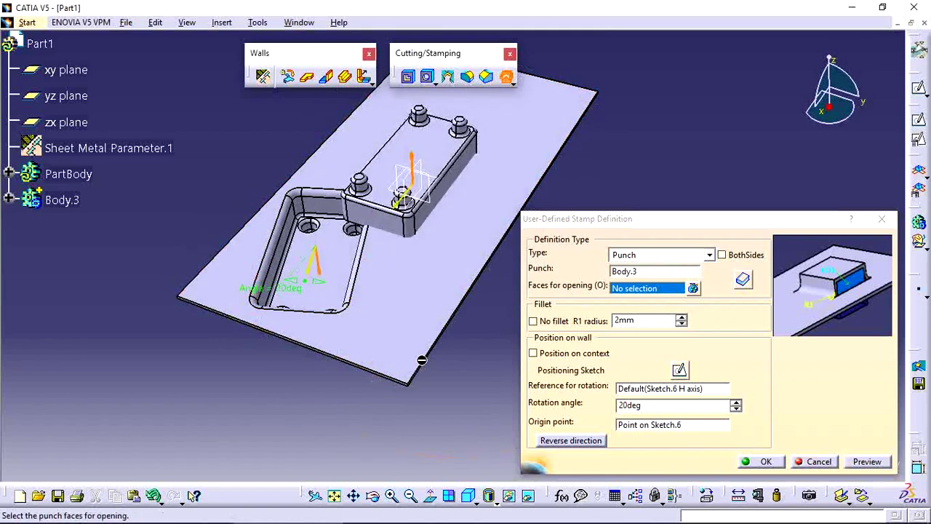
Set the stamp's rotation angle back to 0 degrees and preview it.
left_click(686, 408)
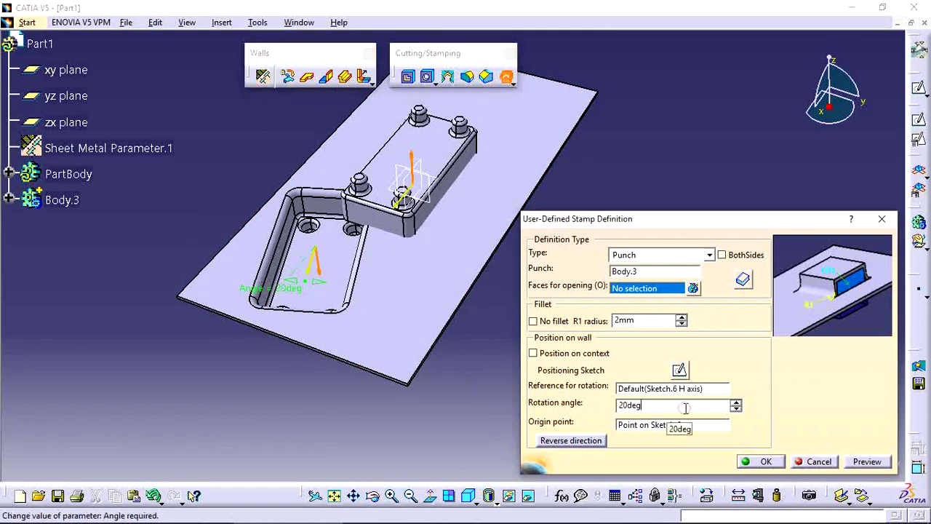
key("Return")
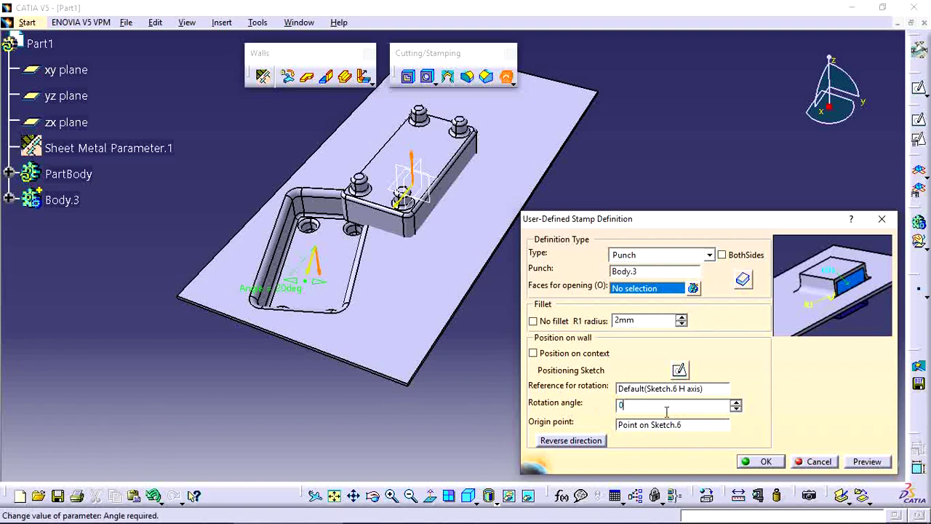
type("0")
key("Return")
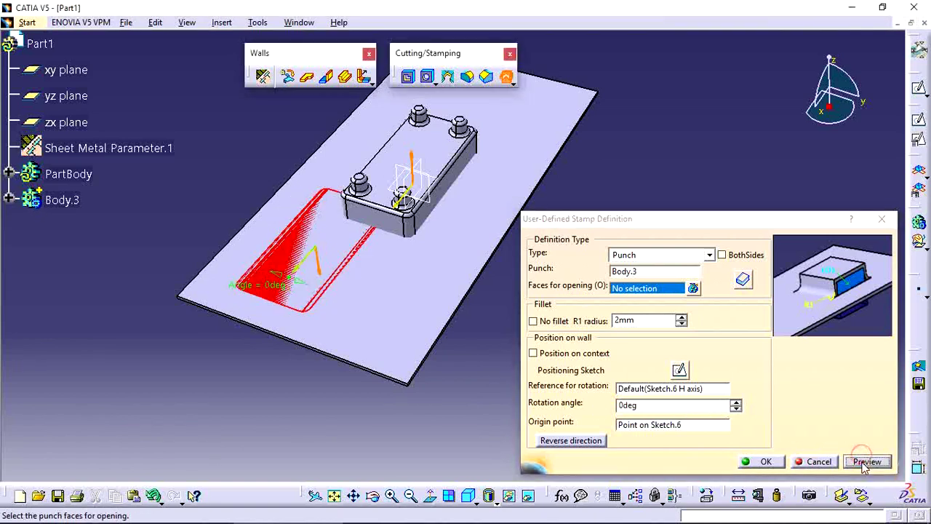
left_click(866, 461)
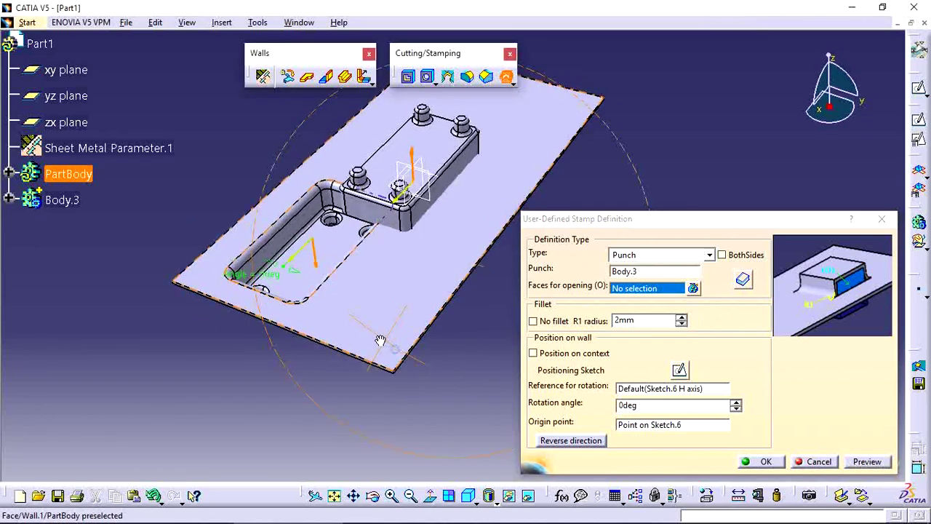
Reverse the punch direction so the stamp rises above the wall, preview it and create the stamp.
middle_click_drag(381, 339, 312, 312)
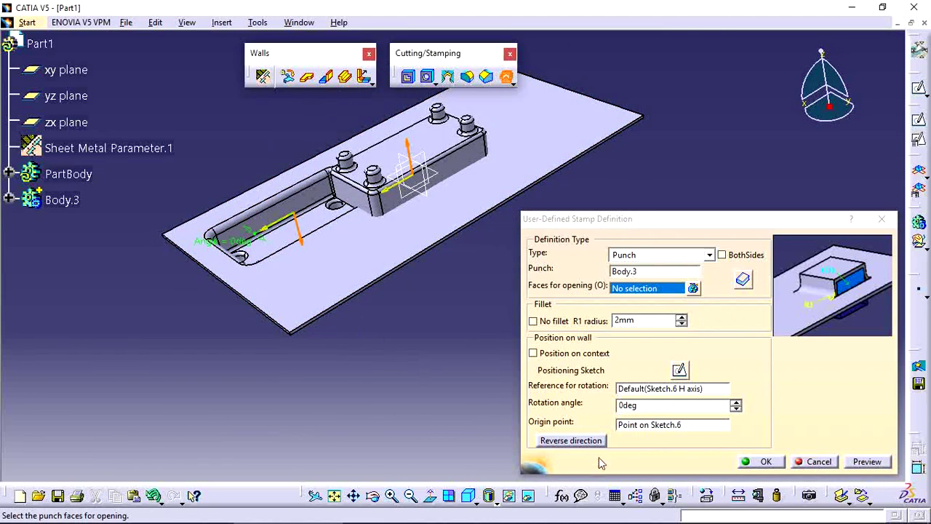
left_click(571, 441)
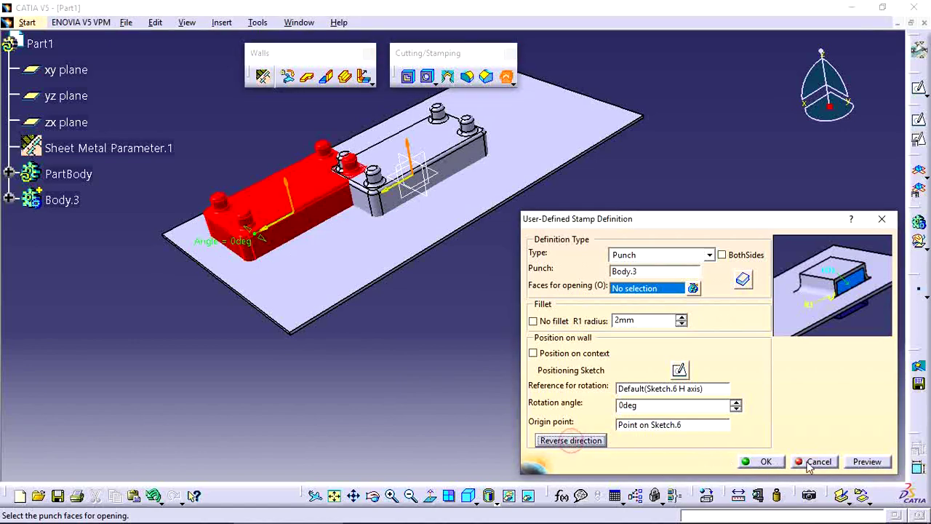
left_click(867, 462)
middle_click_drag(393, 392, 458, 386)
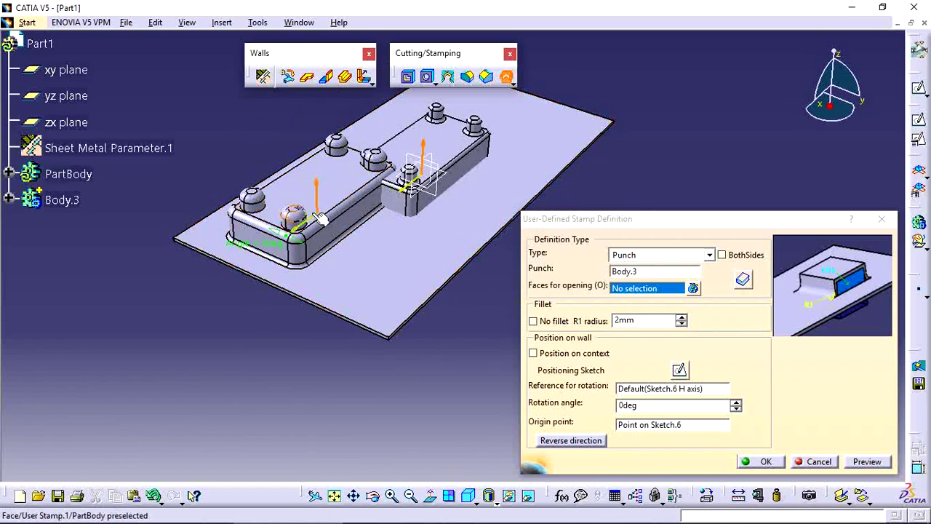
left_click(764, 462)
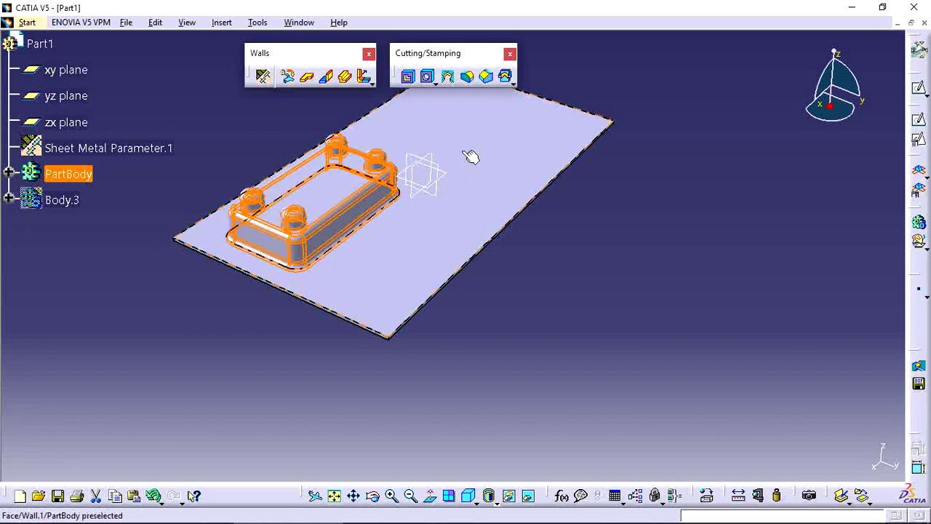
left_click(590, 336)
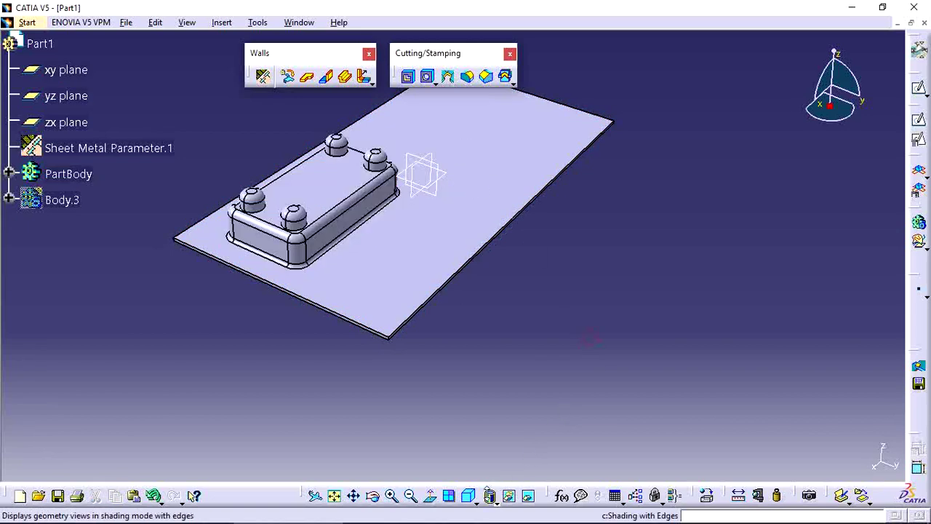
left_click(469, 496)
middle_click_drag(699, 341, 726, 381)
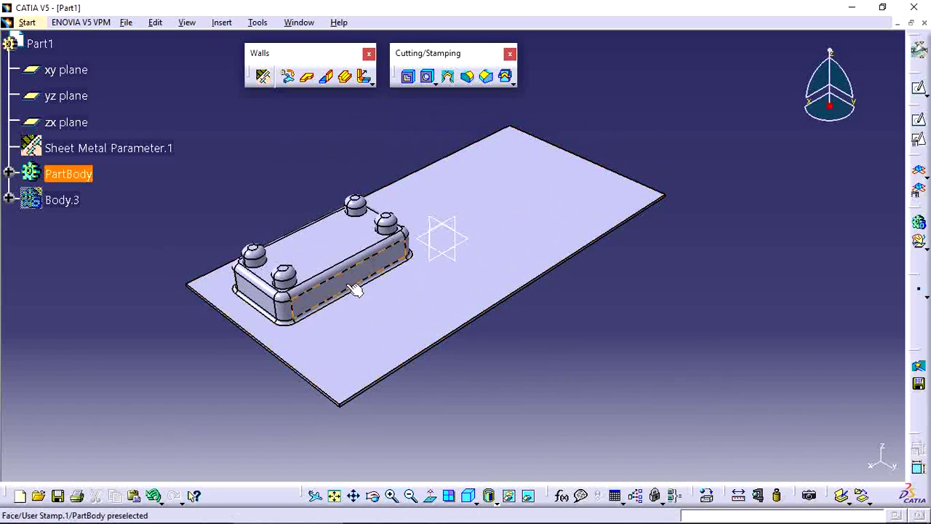
Edit the finished stamp, flip its punch direction so the pocket goes down into the wall, and apply the change.
double_click(338, 255)
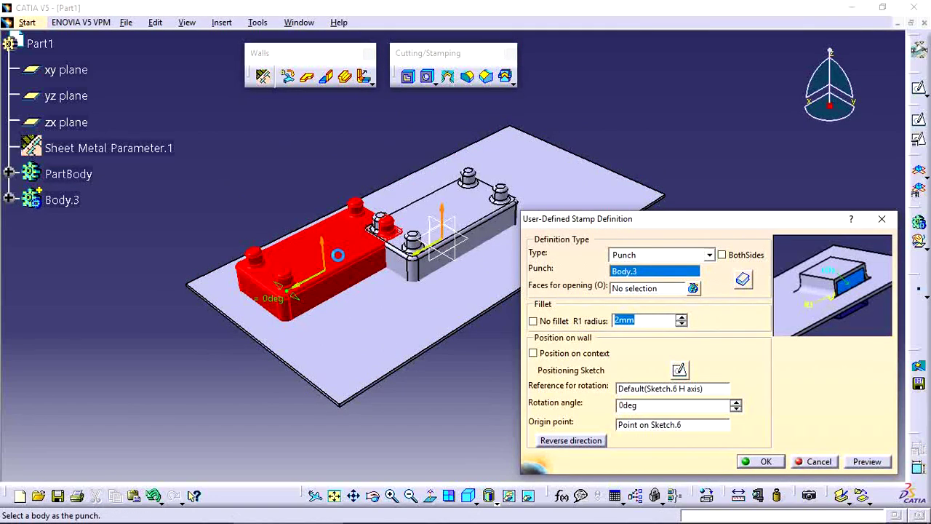
left_click(592, 441)
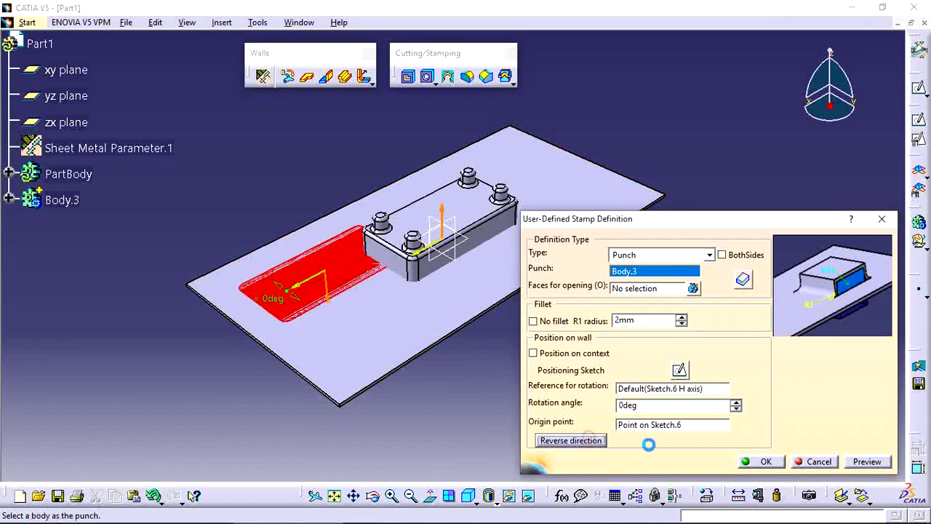
left_click(580, 441)
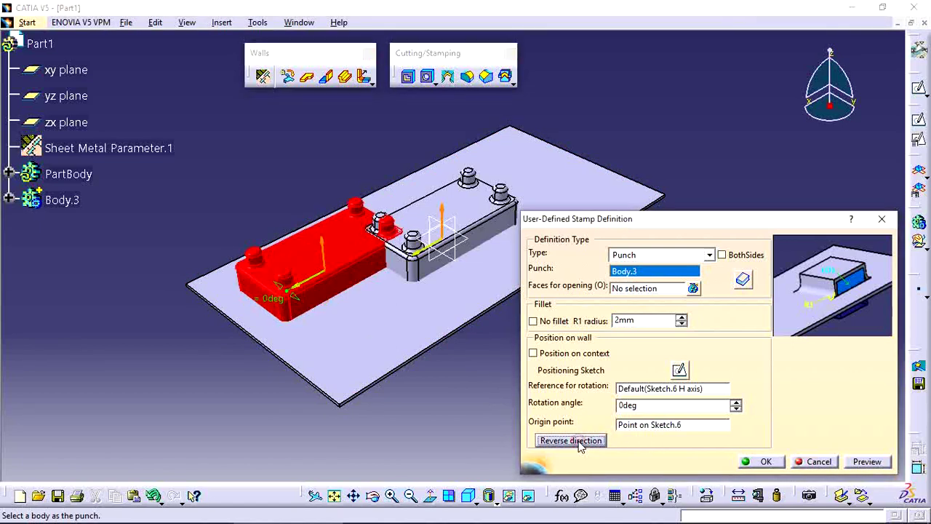
left_click(322, 244)
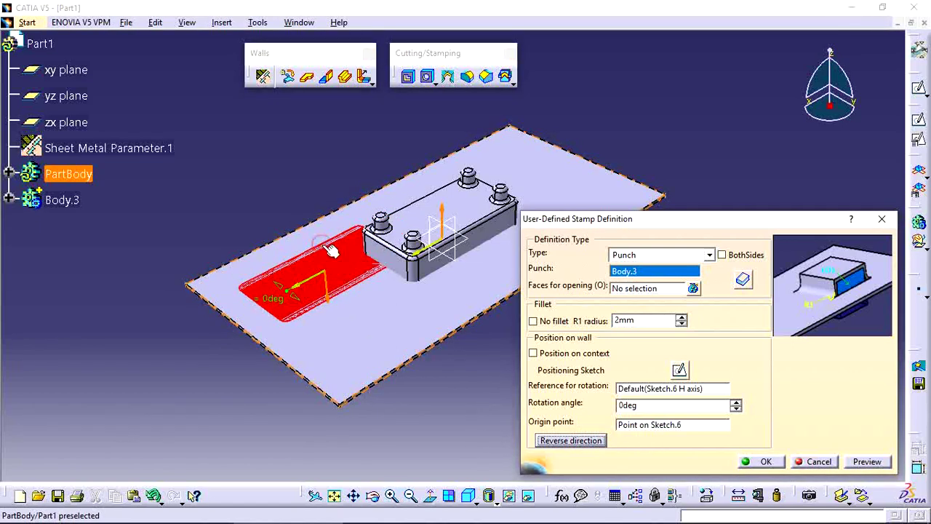
left_click(761, 461)
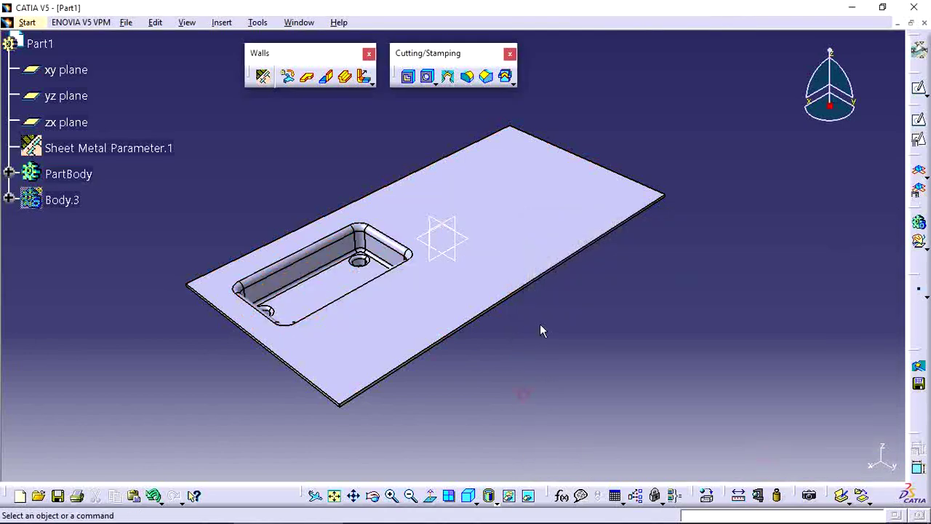
middle_click_drag(540, 331, 604, 293)
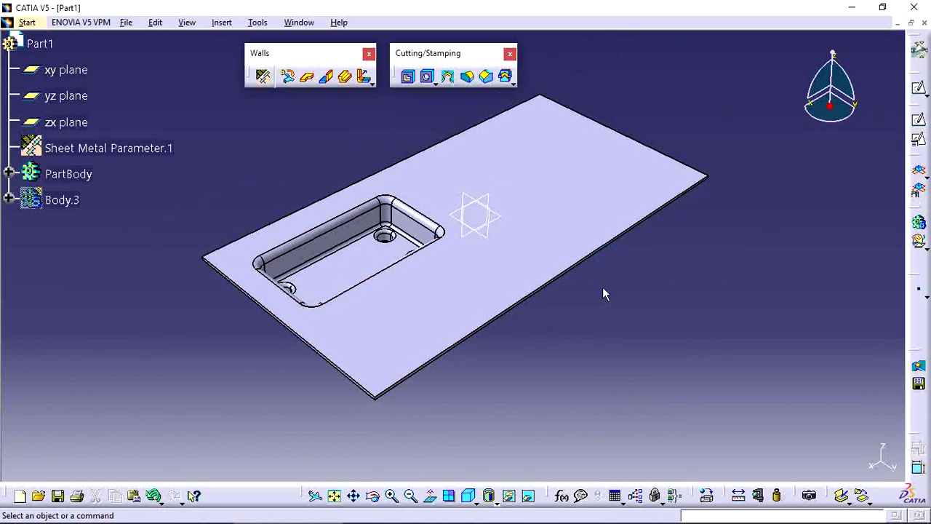